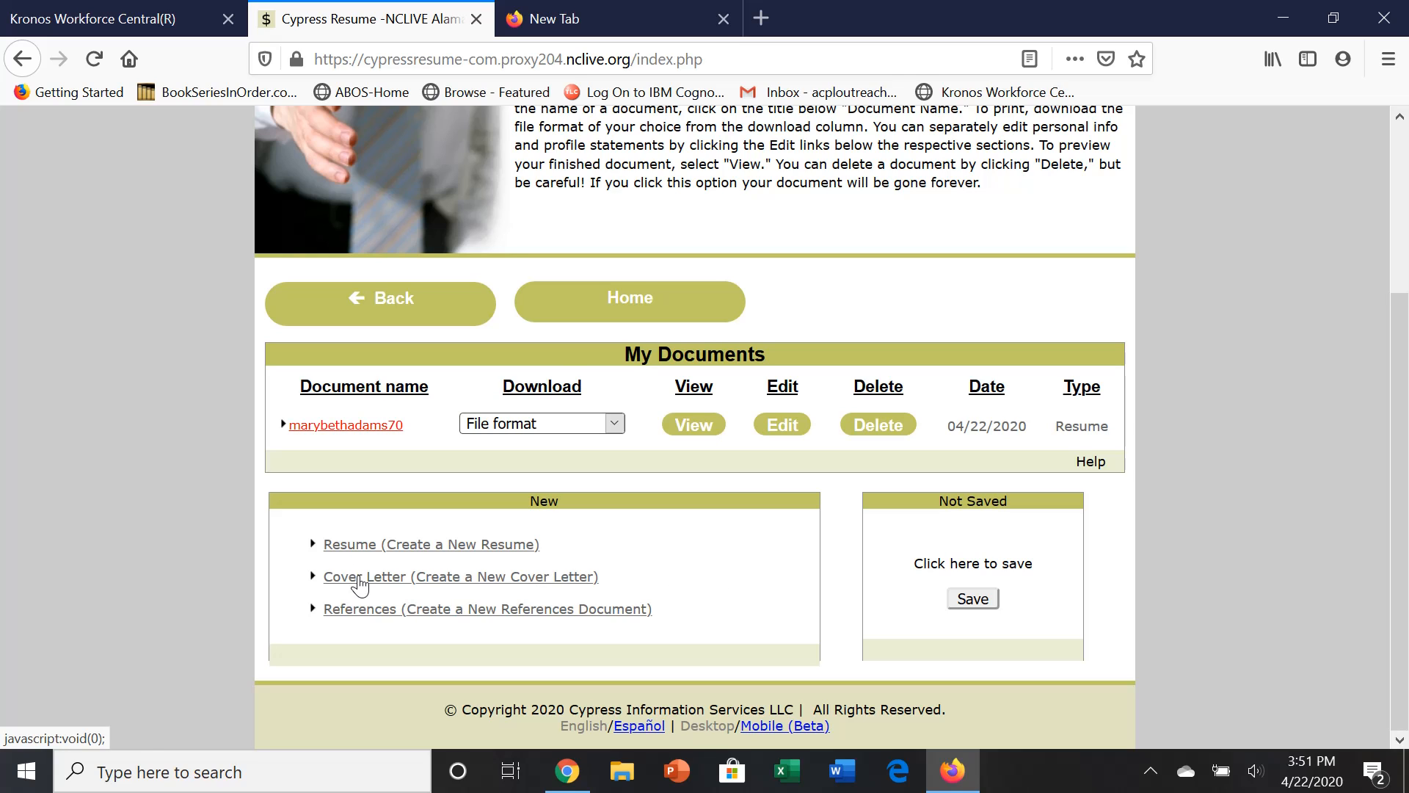
# Start a new cover letter for the same Supervisor/Manager of Office and Administrative Support Workers position.
pyautogui.click(360, 579)
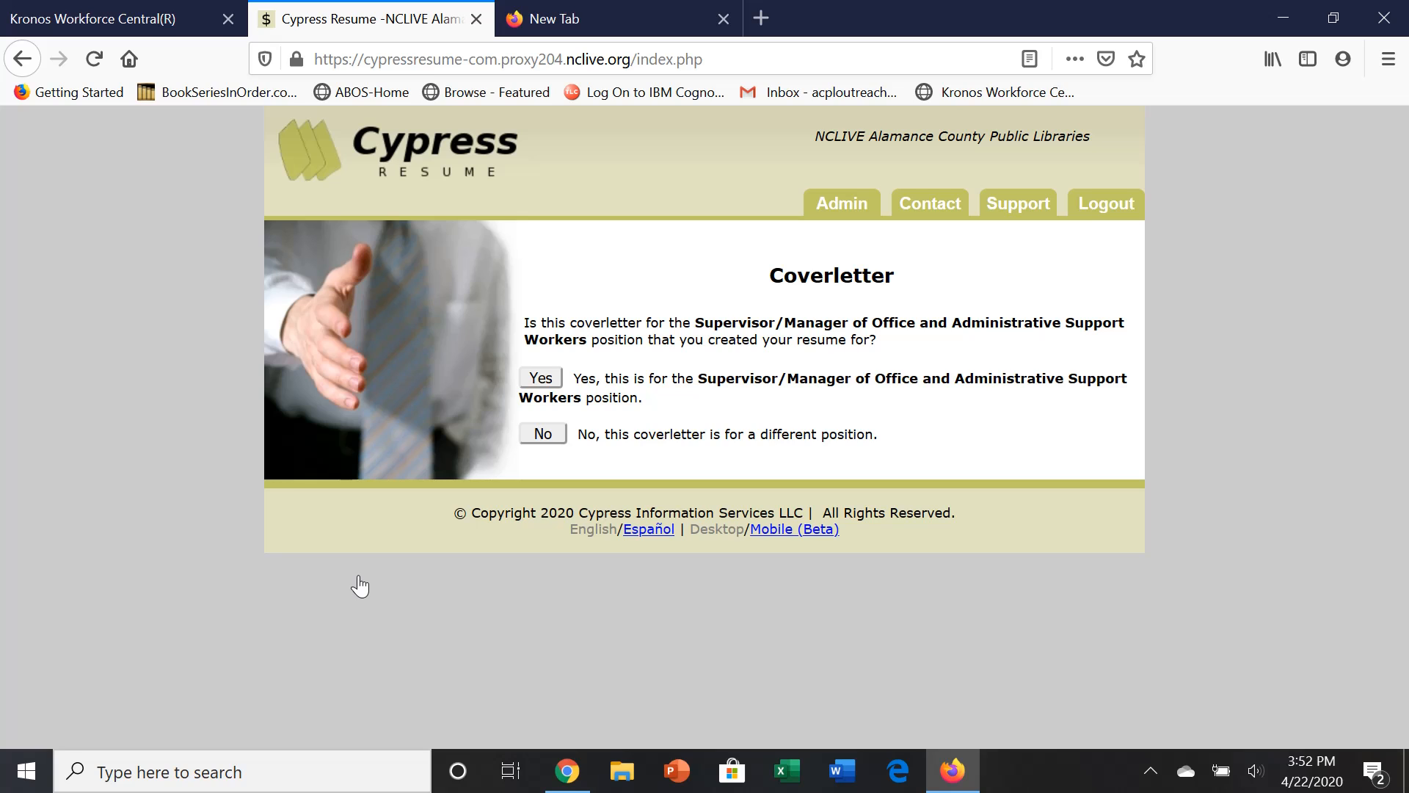
pyautogui.click(543, 375)
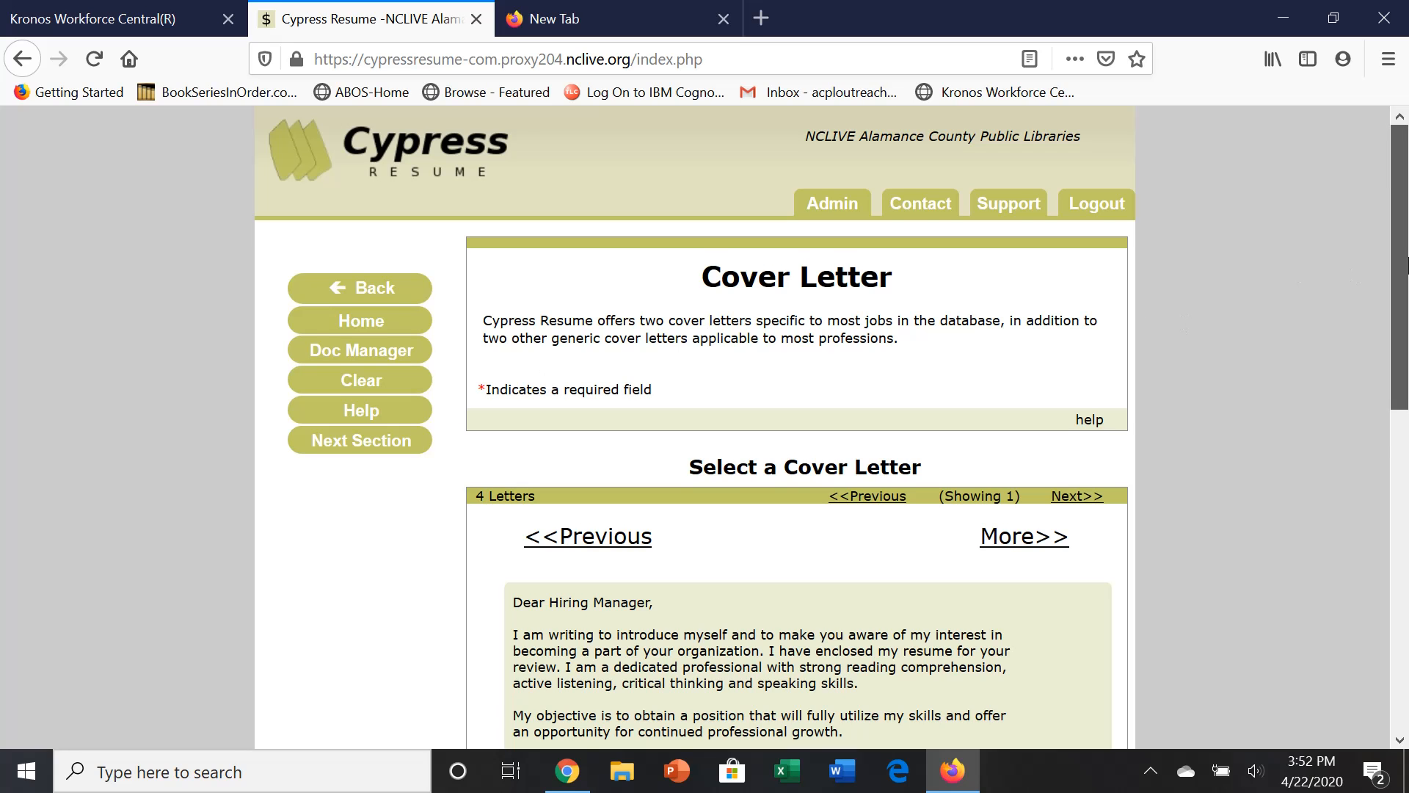
# Browse the cover letter templates up to the fourth, the Dear Hiring Manager letter.
pyautogui.moveTo(1400, 265); pyautogui.dragTo(1407, 477)
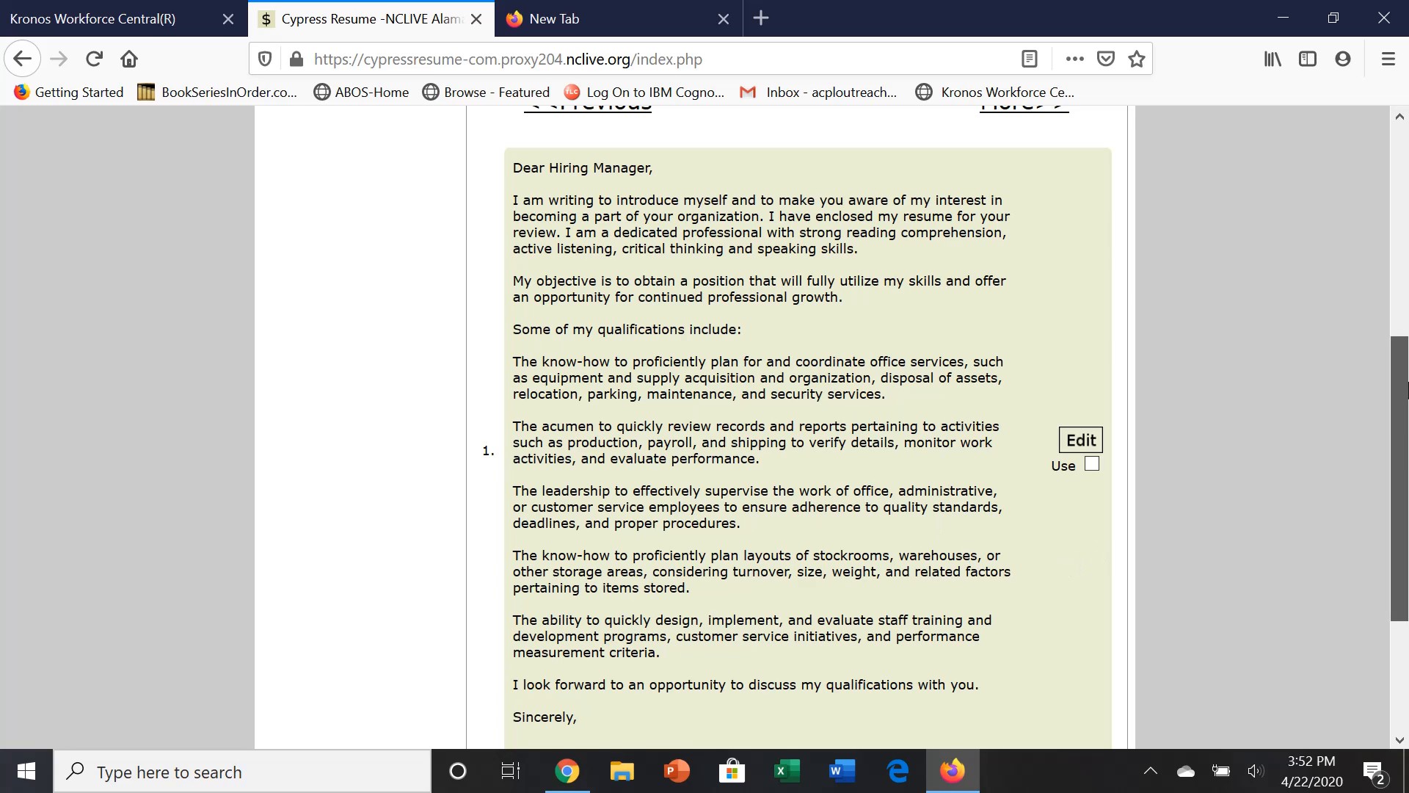
pyautogui.scroll(3, 1407, 389)
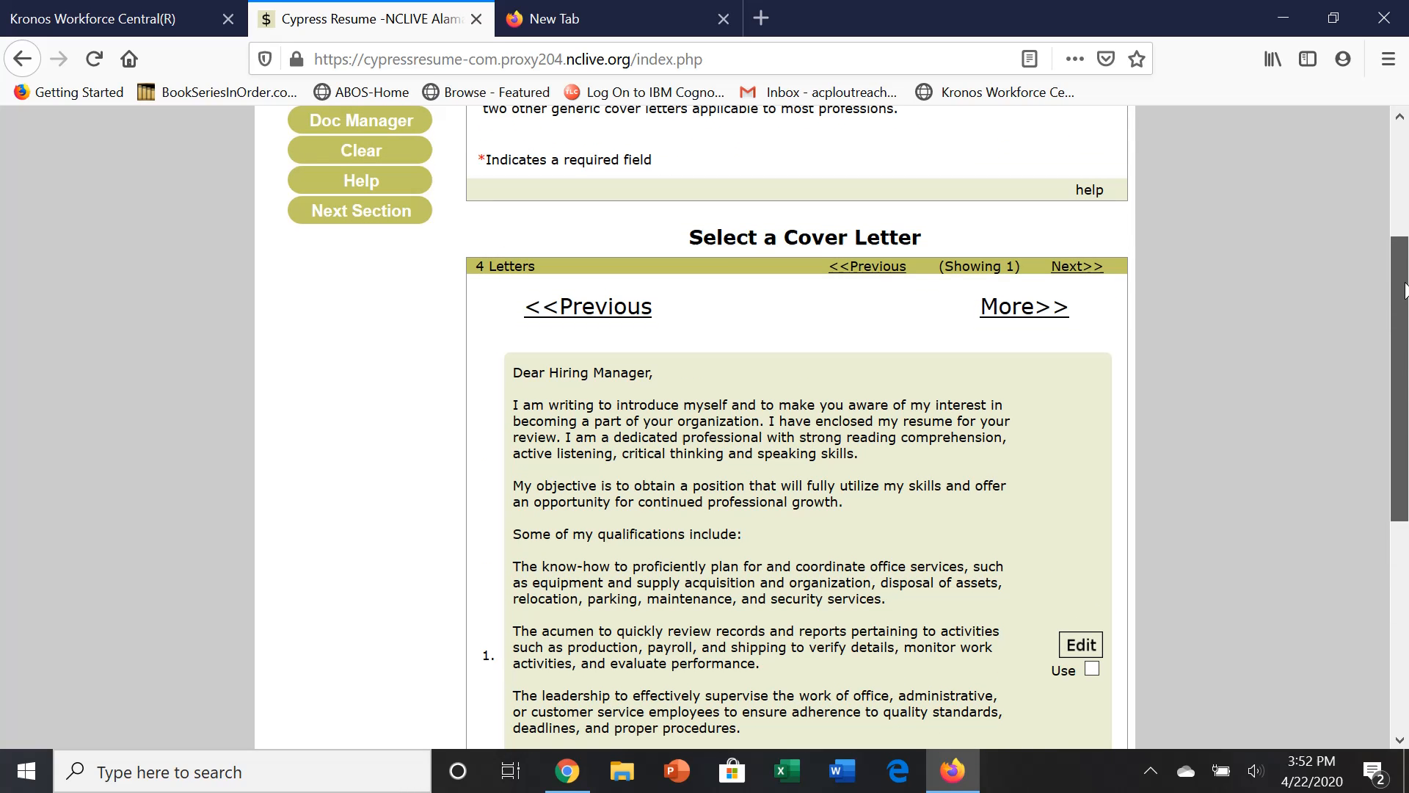
pyautogui.click(1012, 310)
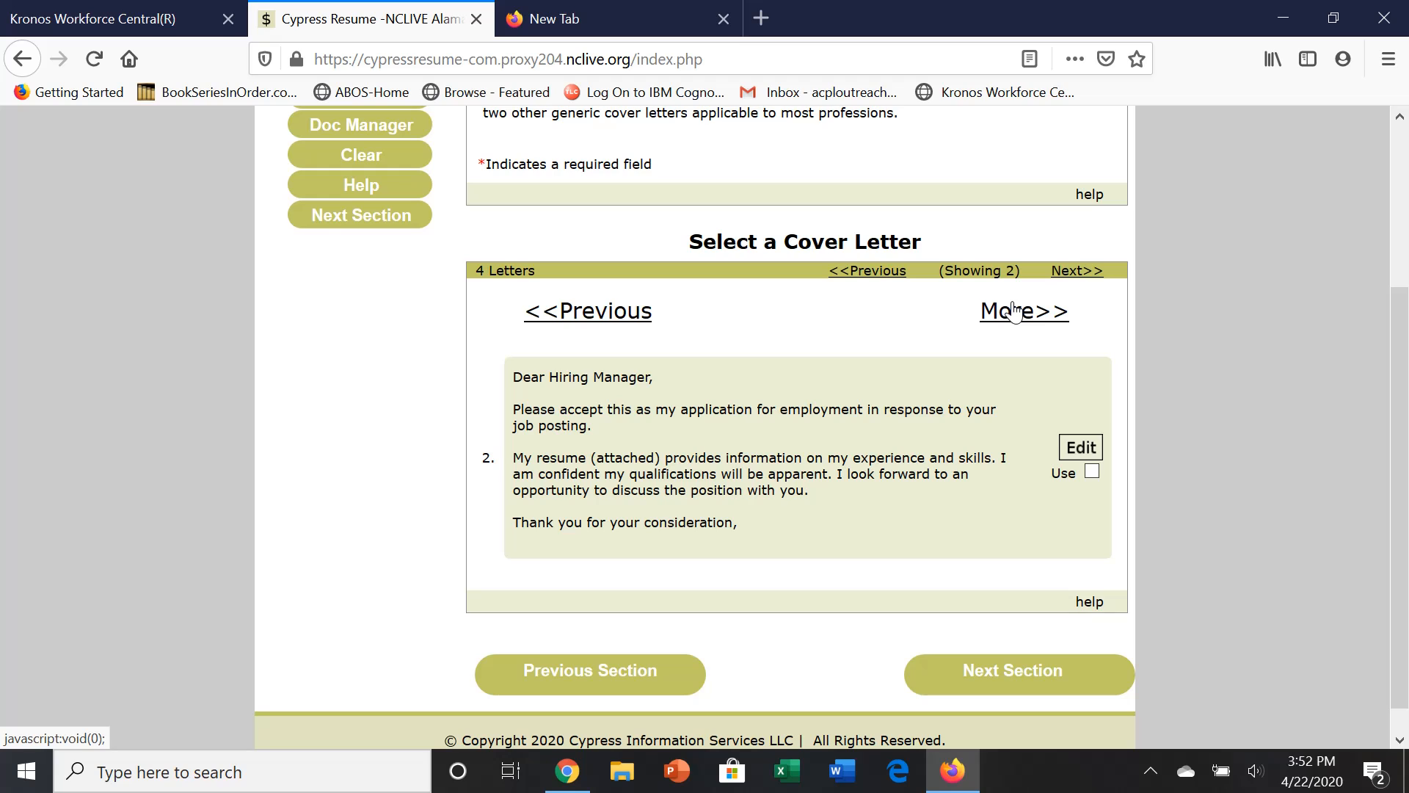
pyautogui.click(1014, 311)
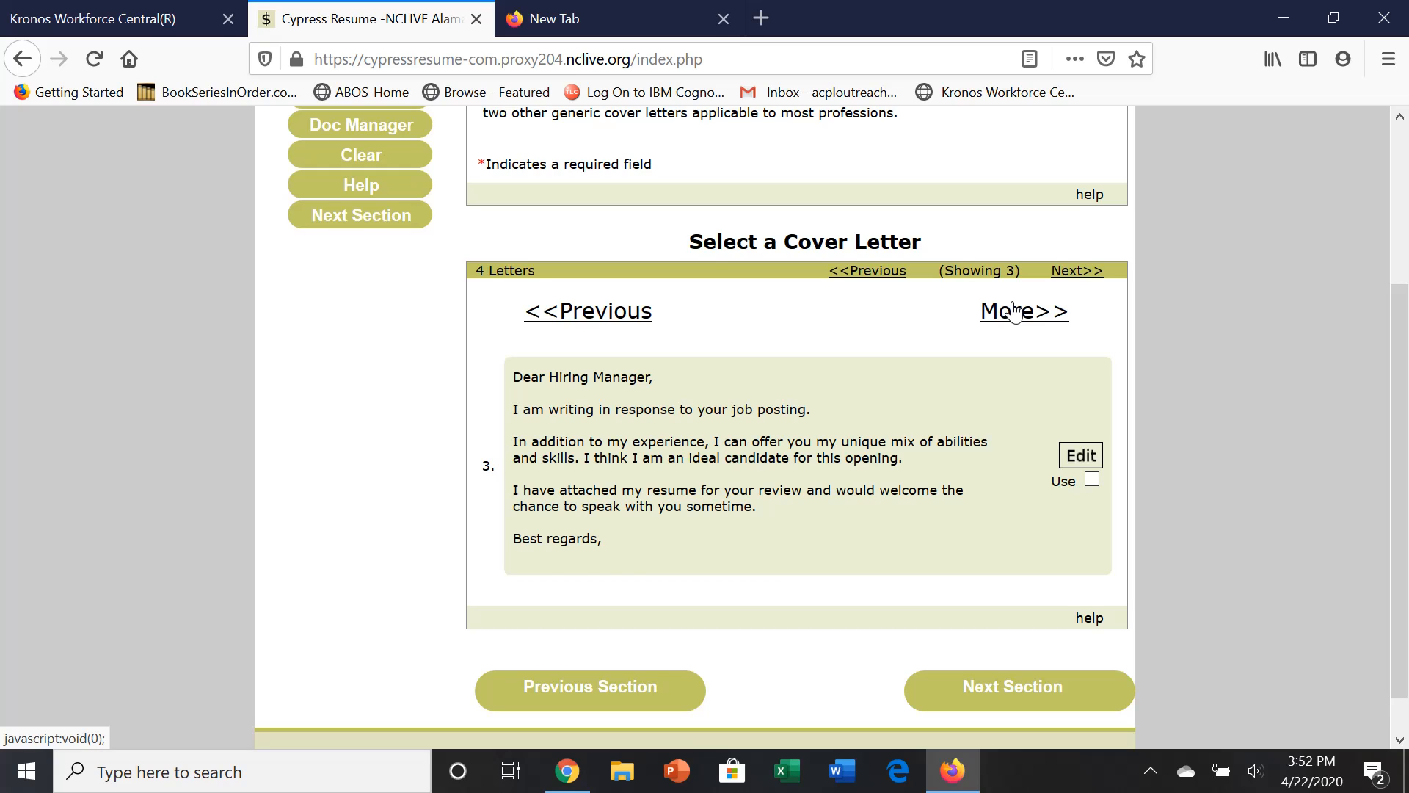
pyautogui.click(1013, 312)
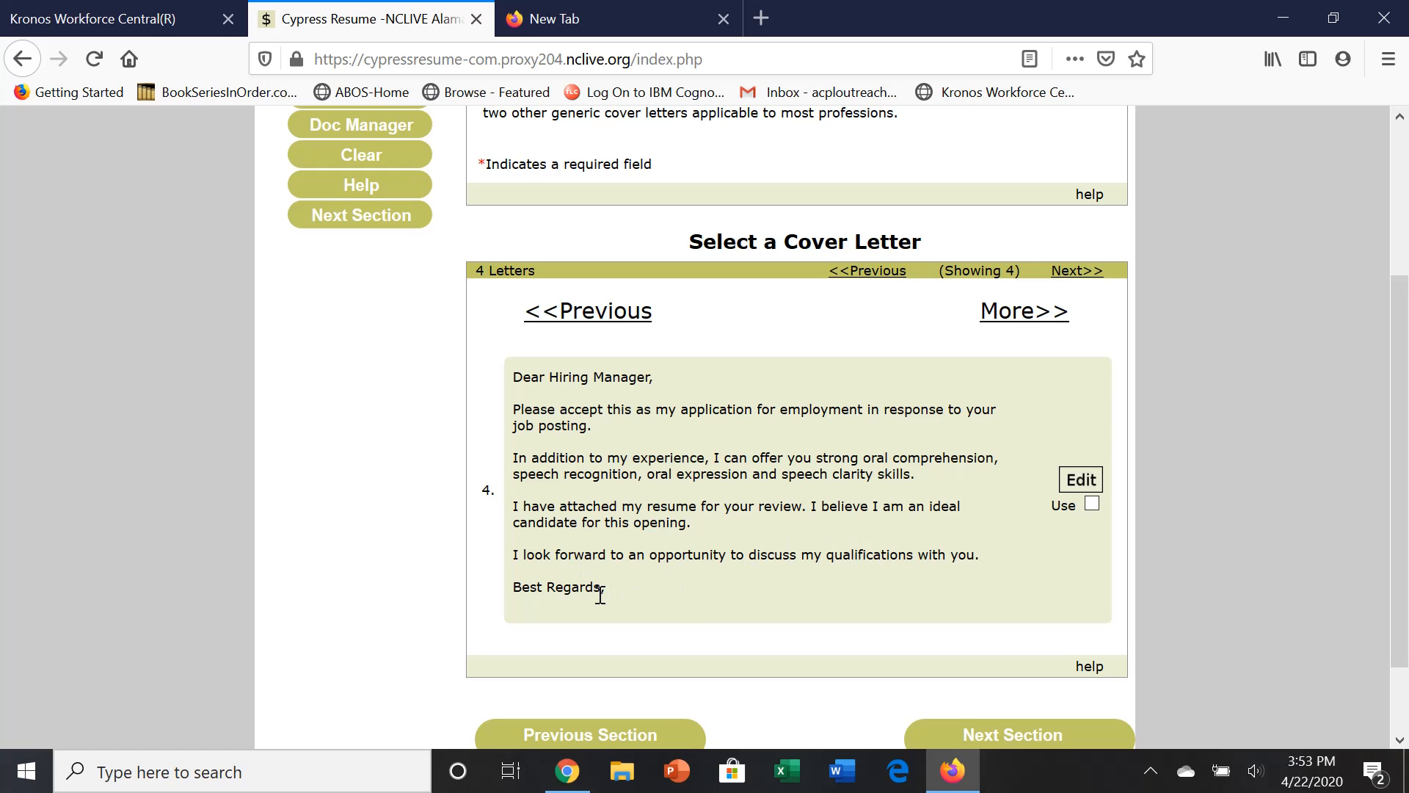
# Go back to the first letter, citing reading comprehension and active listening, and mark it for use.
pyautogui.click(591, 314)
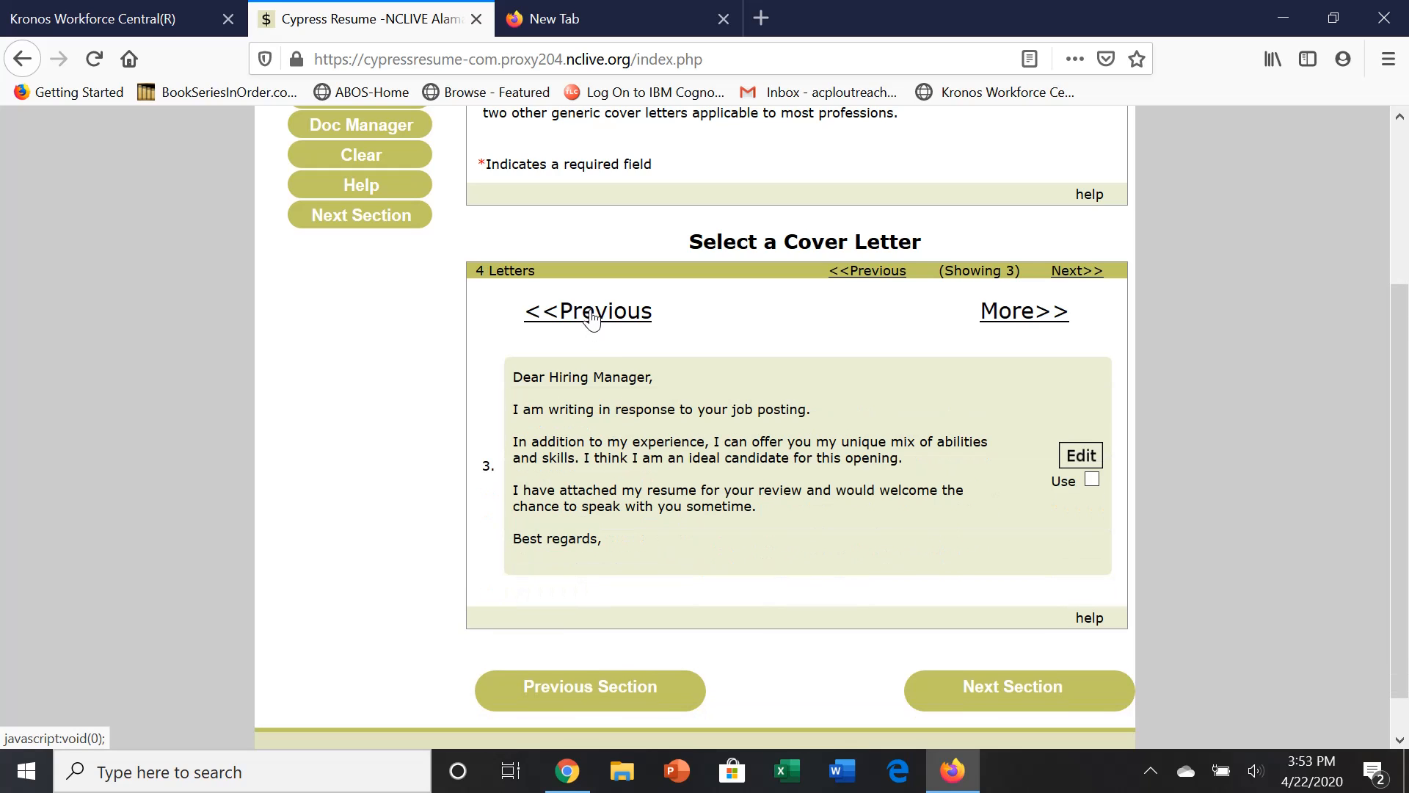
pyautogui.click(591, 314)
pyautogui.click(591, 314)
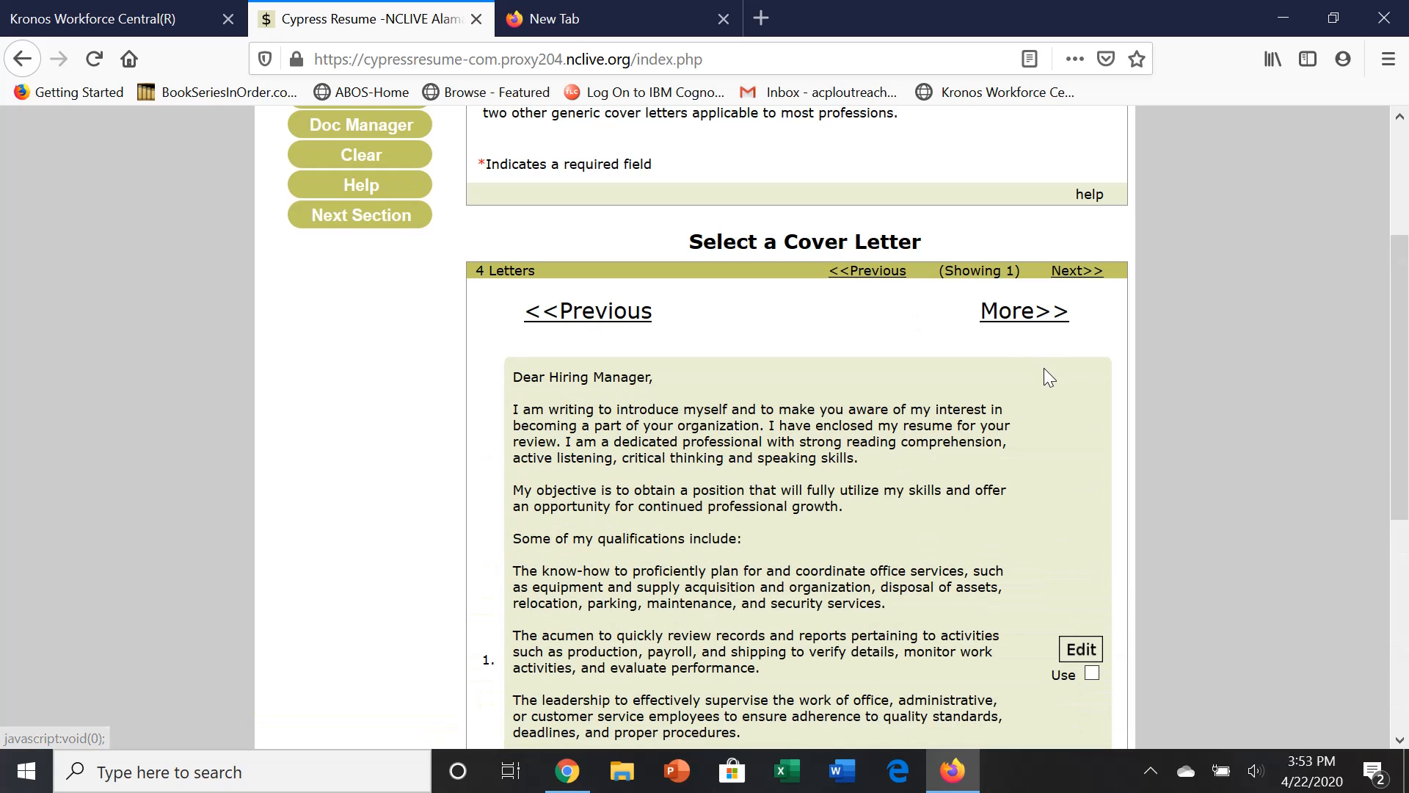
pyautogui.moveTo(1398, 318); pyautogui.dragTo(1406, 435)
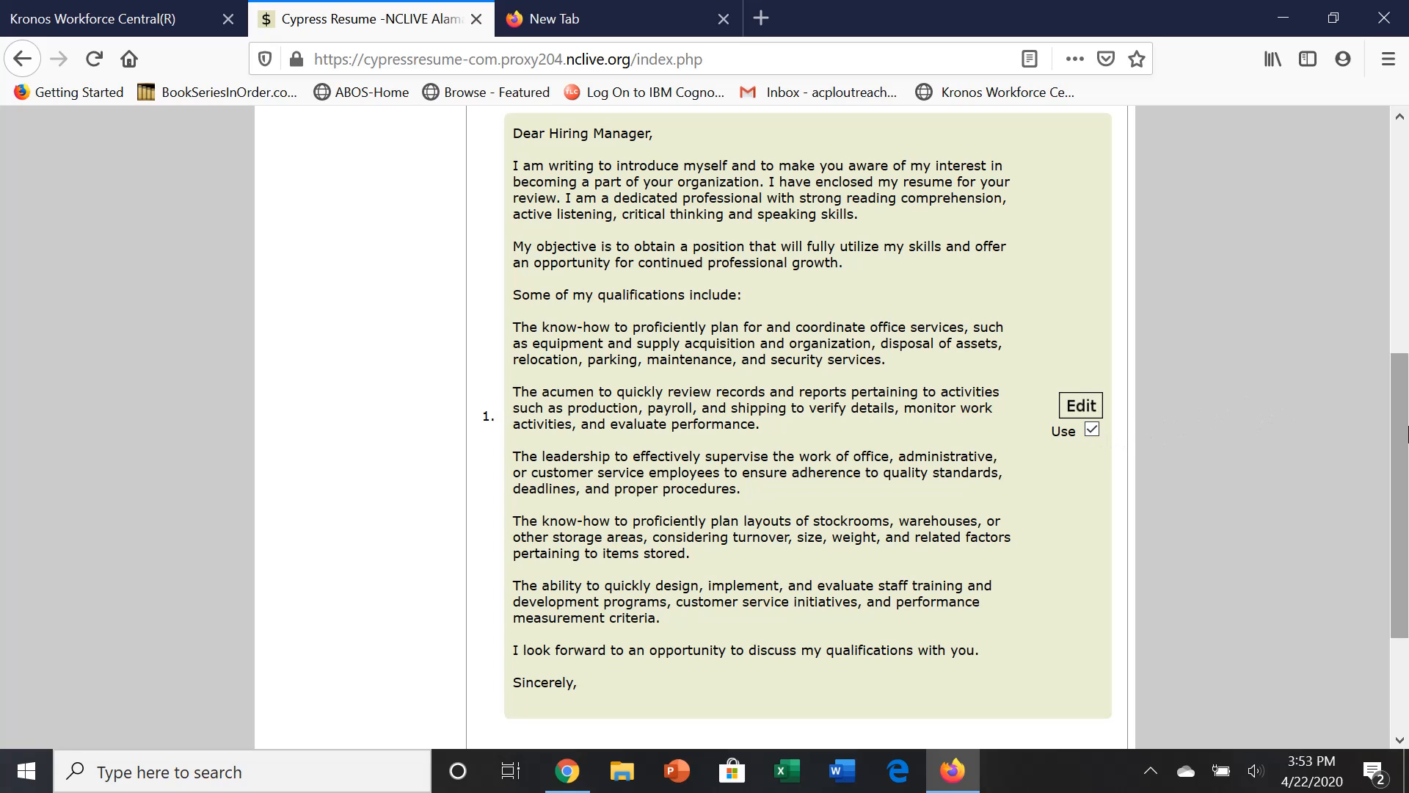
pyautogui.moveTo(1398, 435); pyautogui.dragTo(1387, 338)
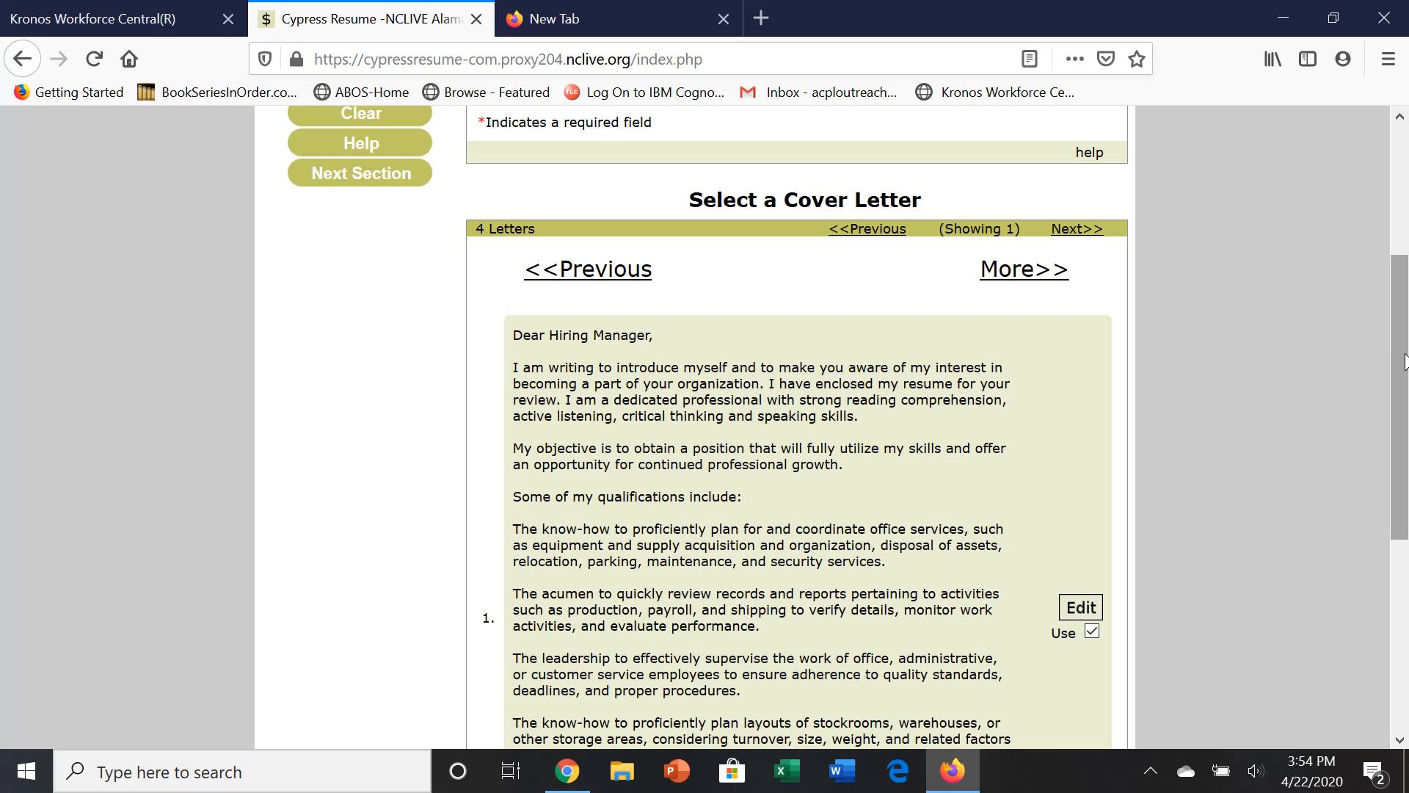
pyautogui.moveTo(1405, 361); pyautogui.dragTo(1399, 578)
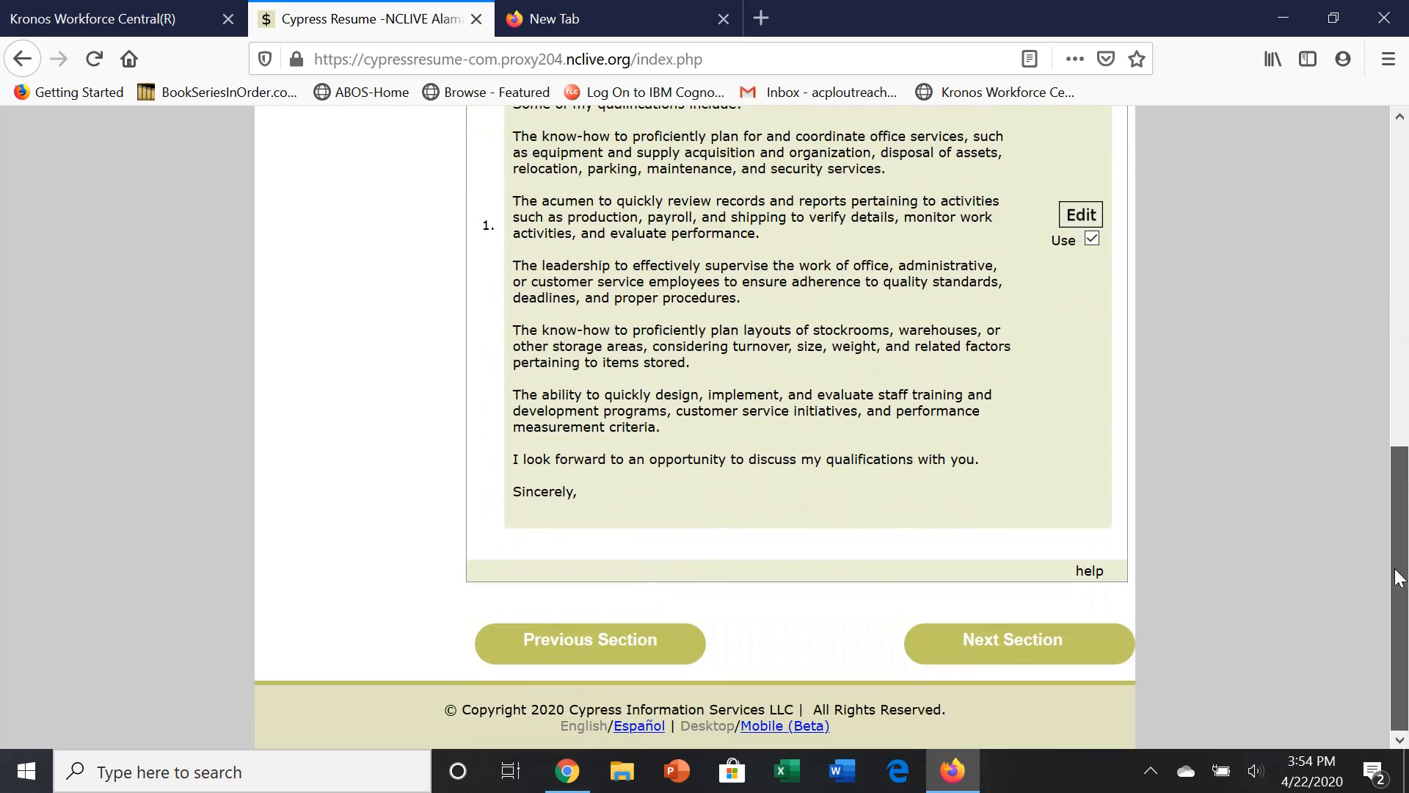
# Save the cover letter to My Documents, then preview it in full and close the preview.
pyautogui.click(998, 645)
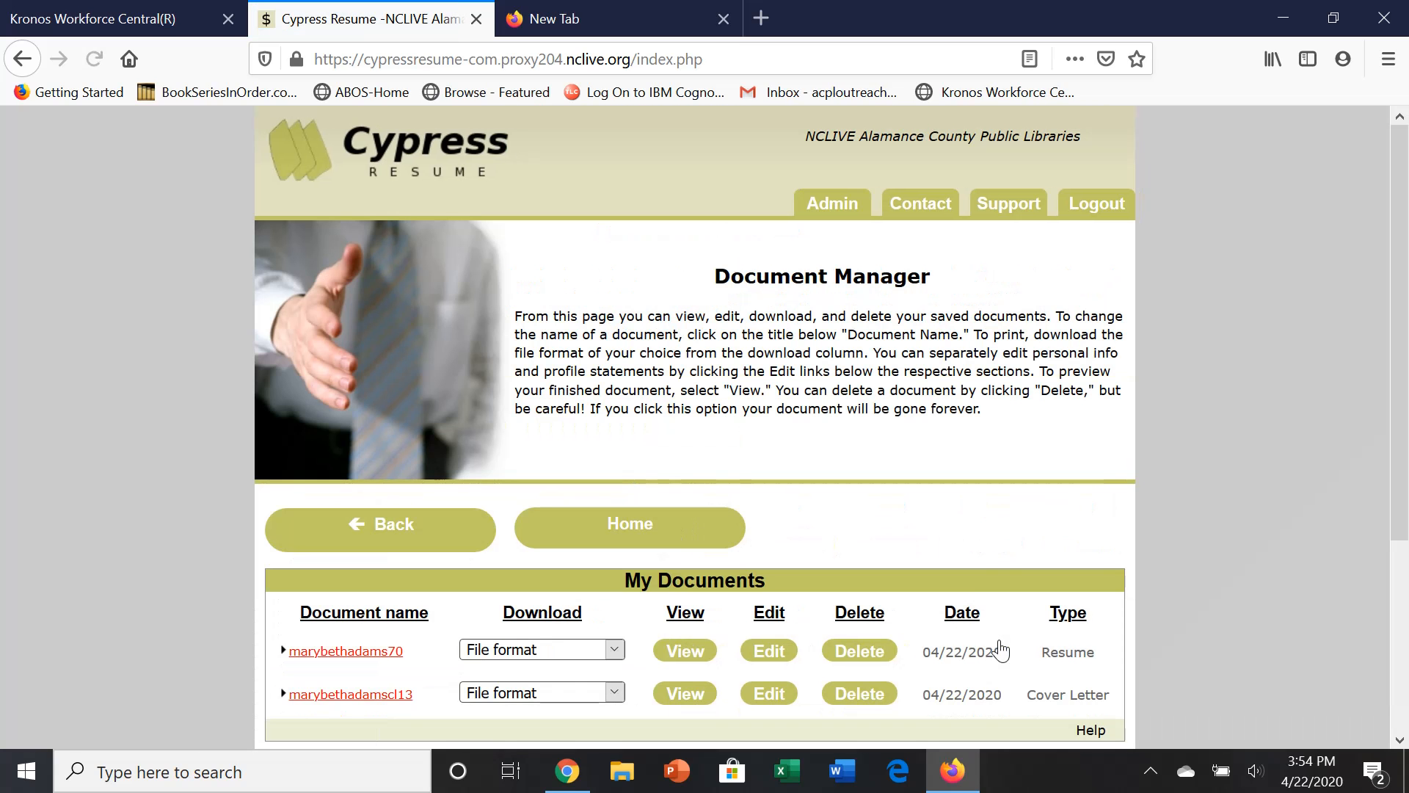
pyautogui.moveTo(1406, 438); pyautogui.dragTo(1407, 576)
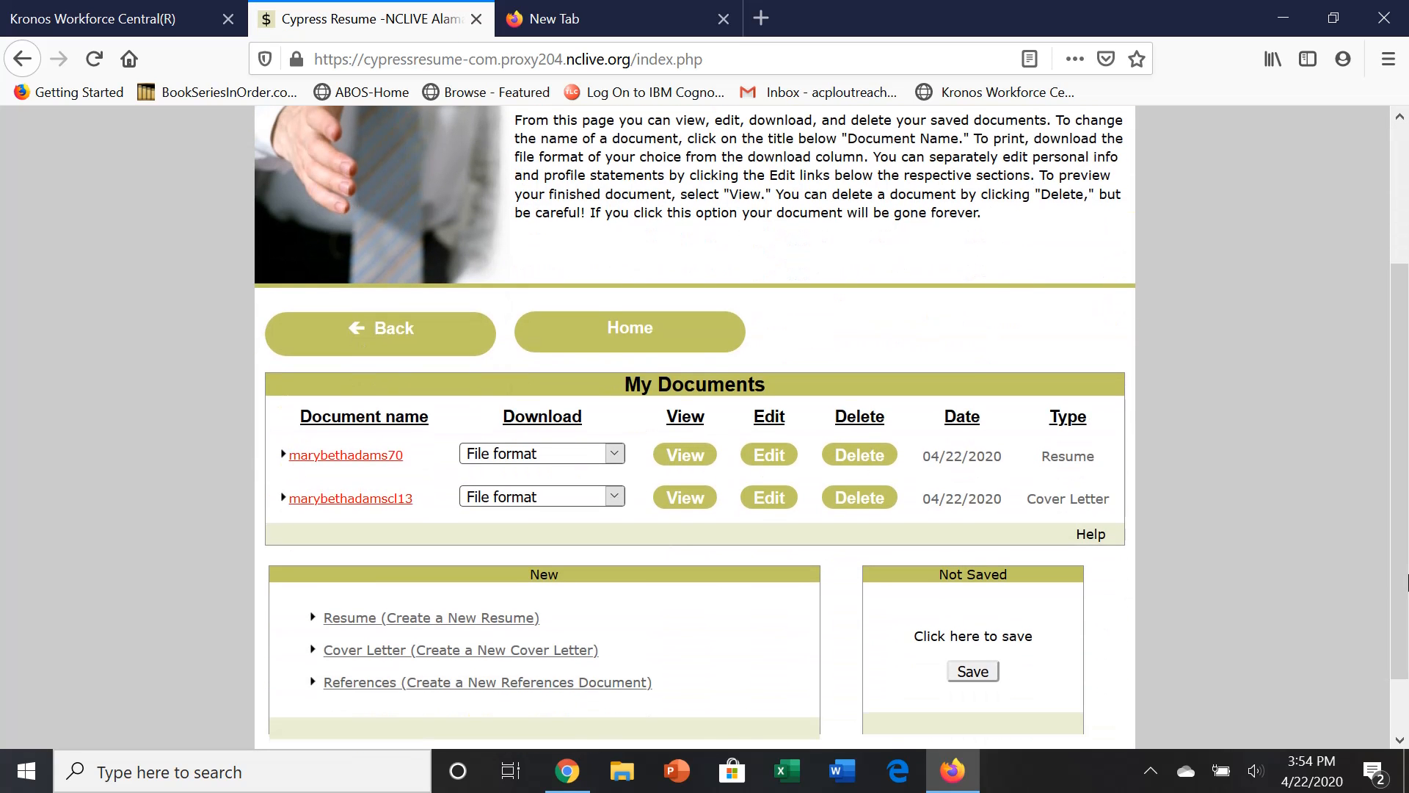
pyautogui.click(688, 499)
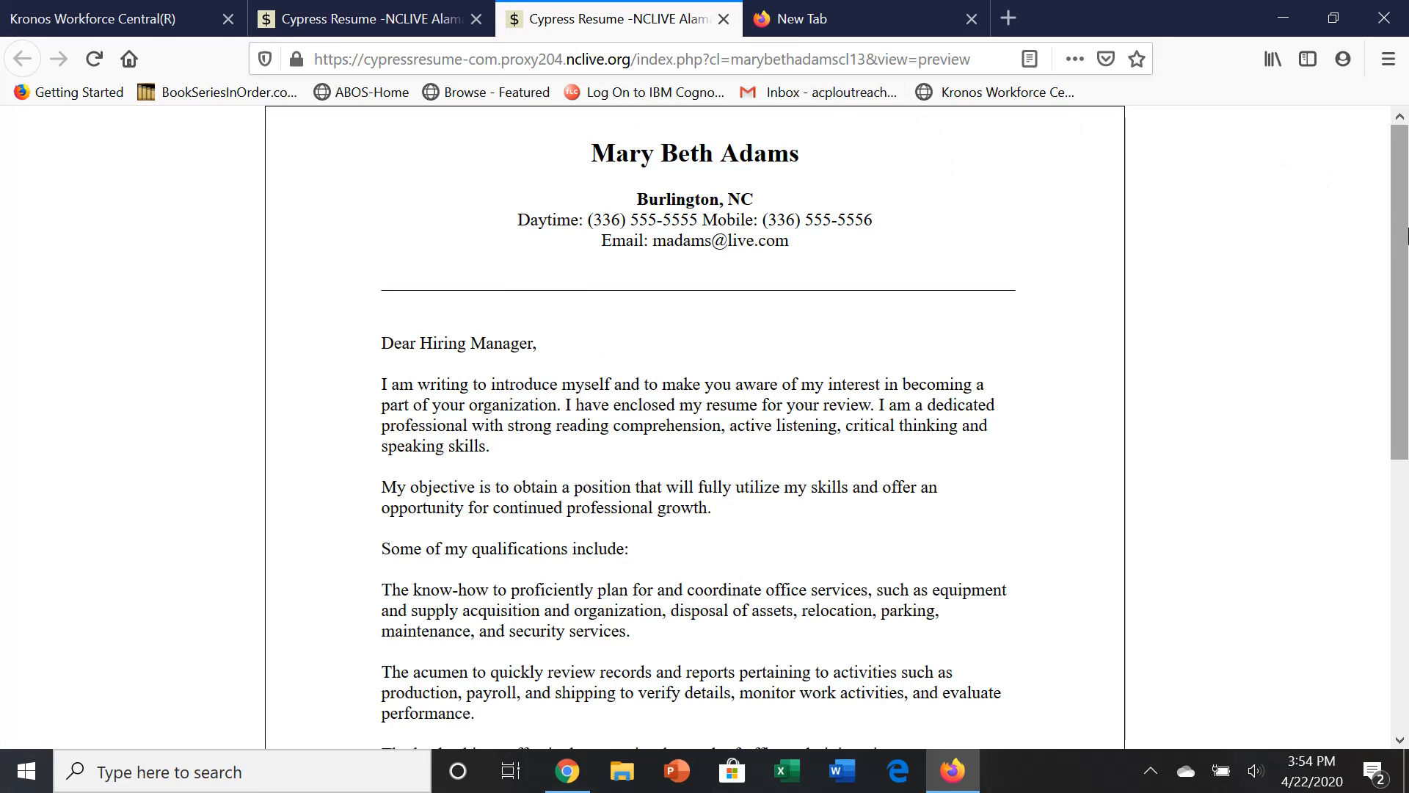
pyautogui.moveTo(1405, 235); pyautogui.dragTo(1405, 504)
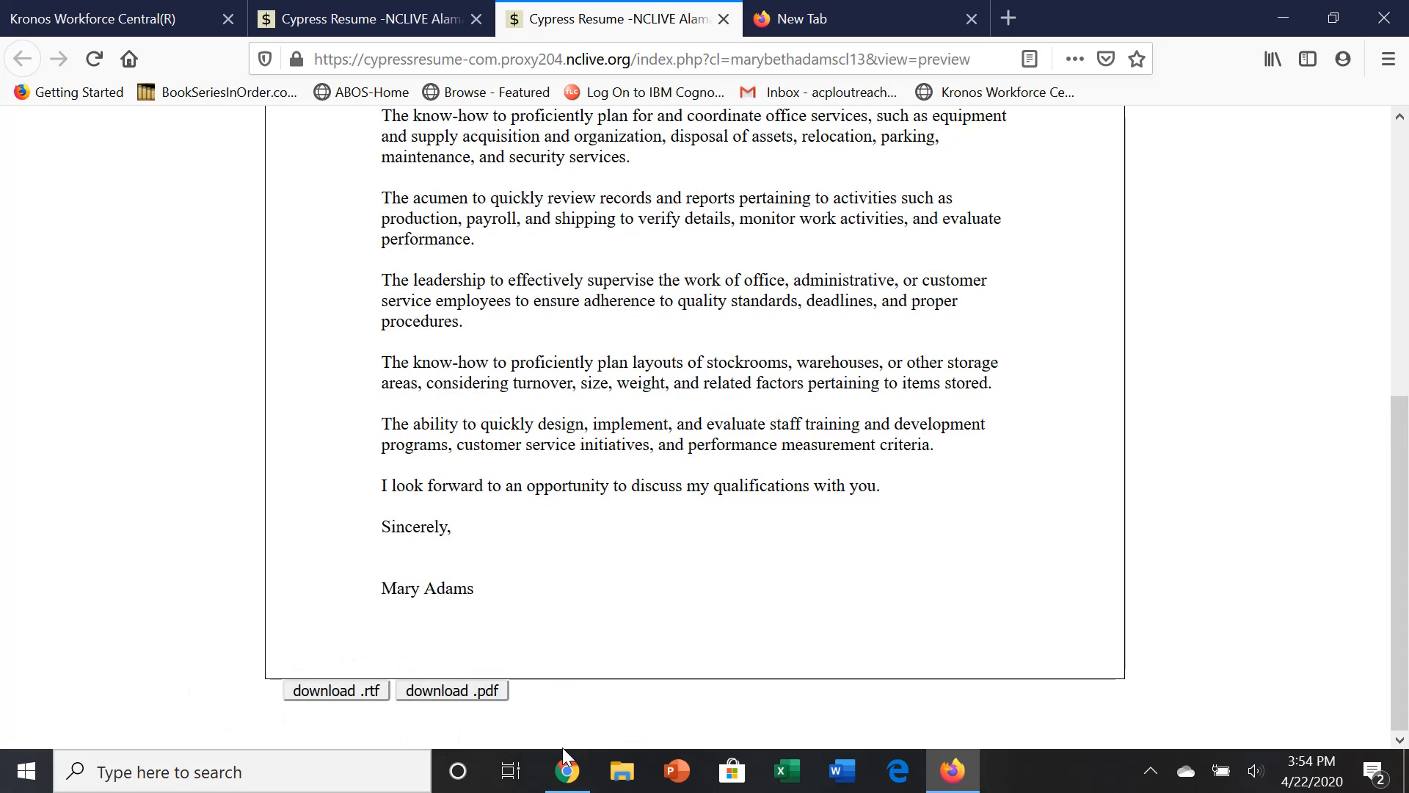
pyautogui.click(725, 19)
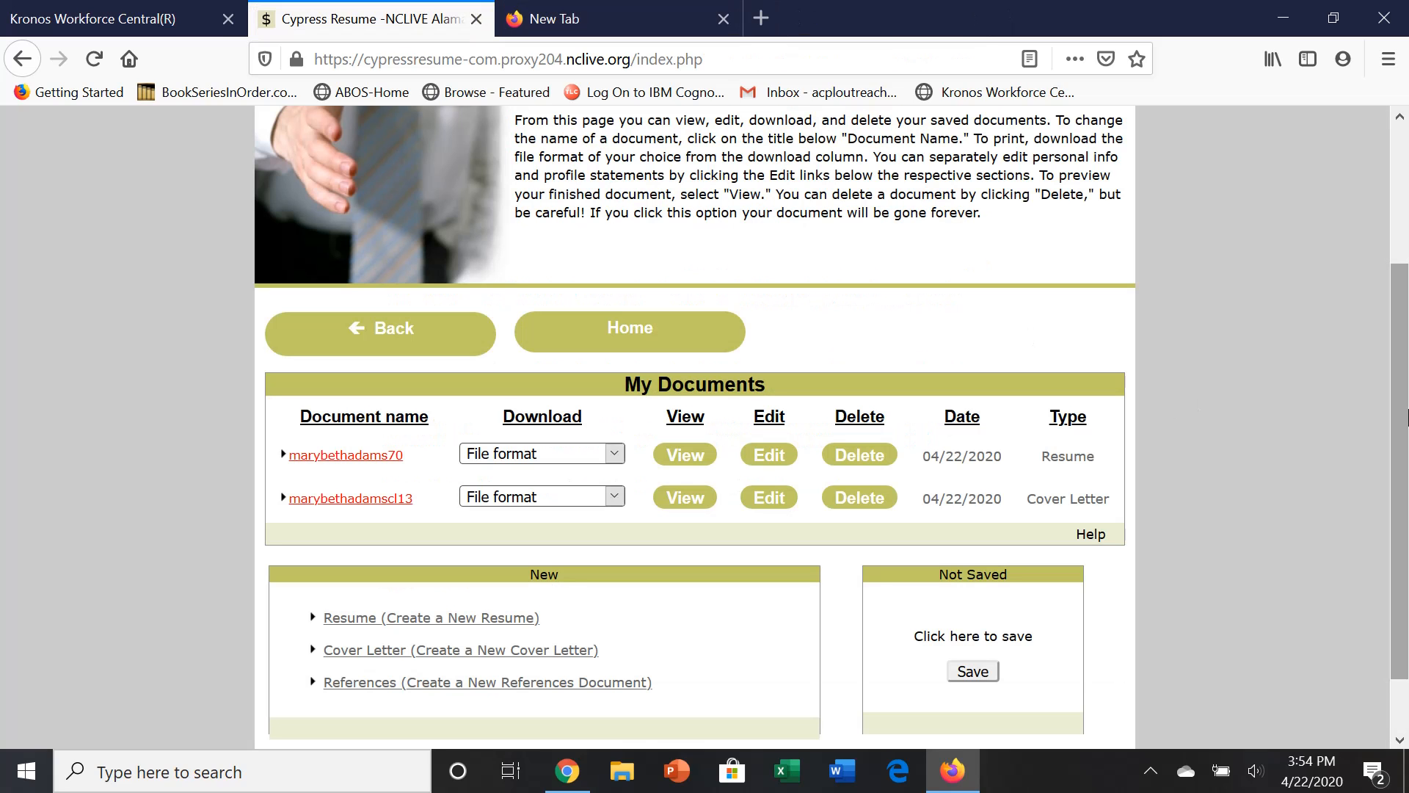
# Create a new References document from the New box, with the name prefilled from the resume.
pyautogui.moveTo(1406, 417); pyautogui.dragTo(1406, 534)
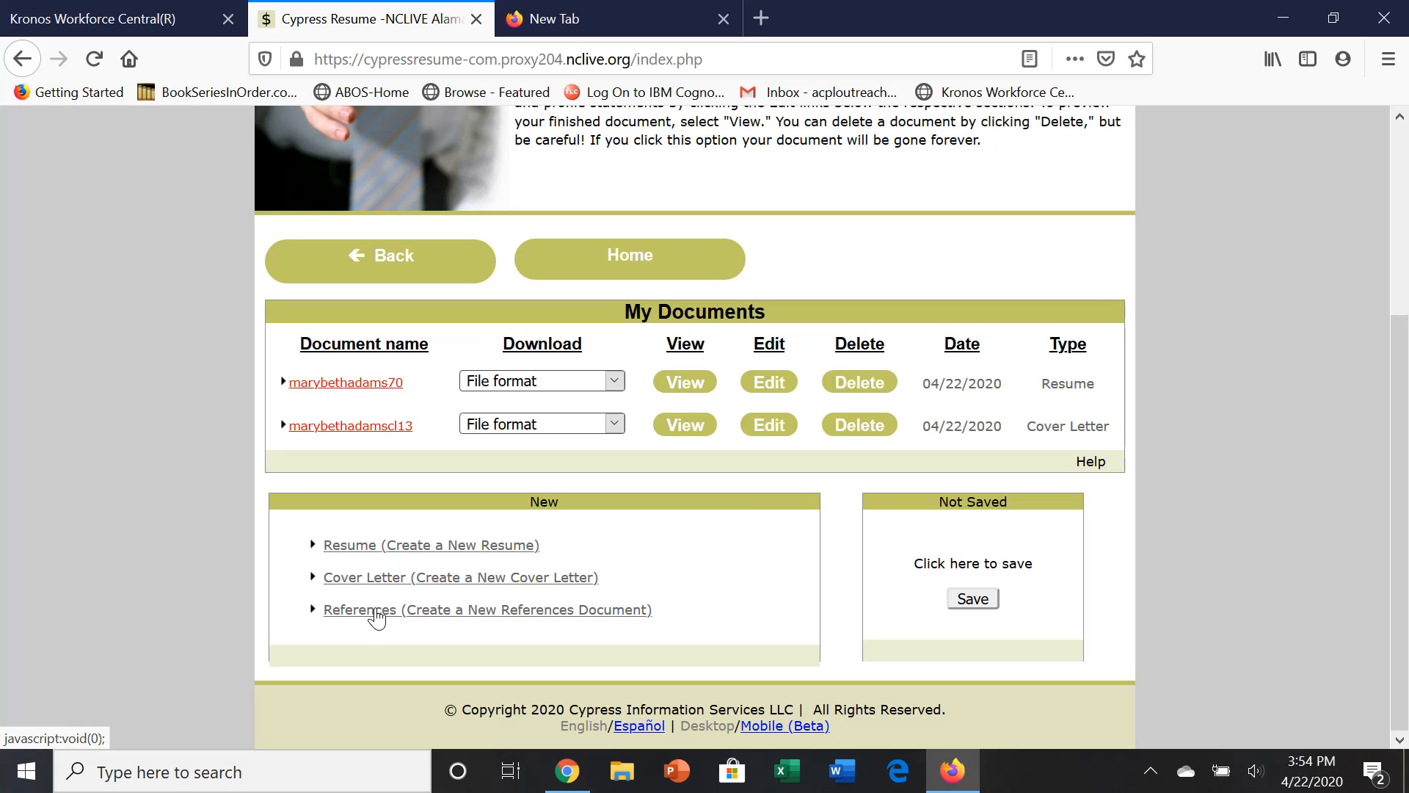
pyautogui.click(375, 610)
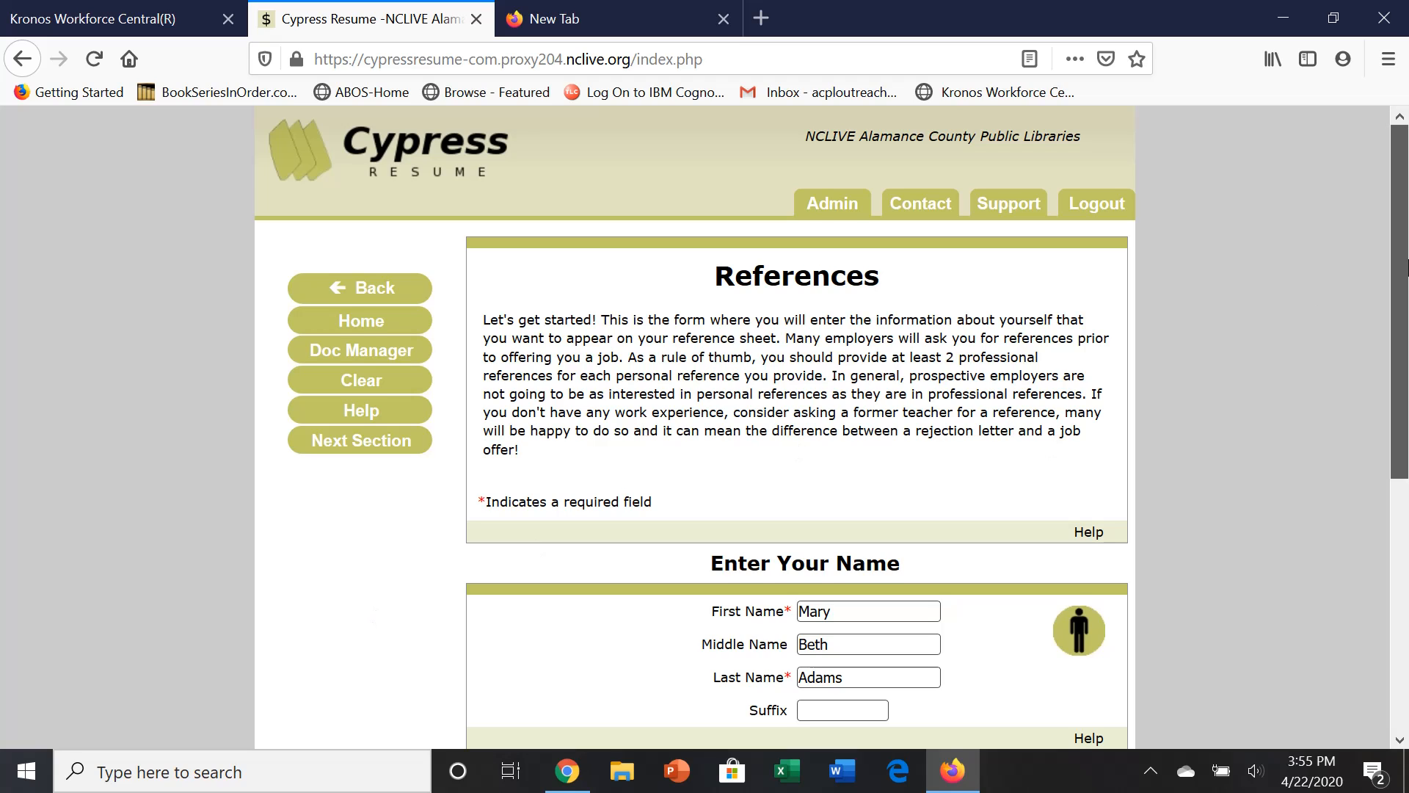
# Enter the first reference's name, organization Walmart, title Customer Service Manager and daytime phone.
pyautogui.moveTo(1398, 268); pyautogui.dragTo(1402, 504)
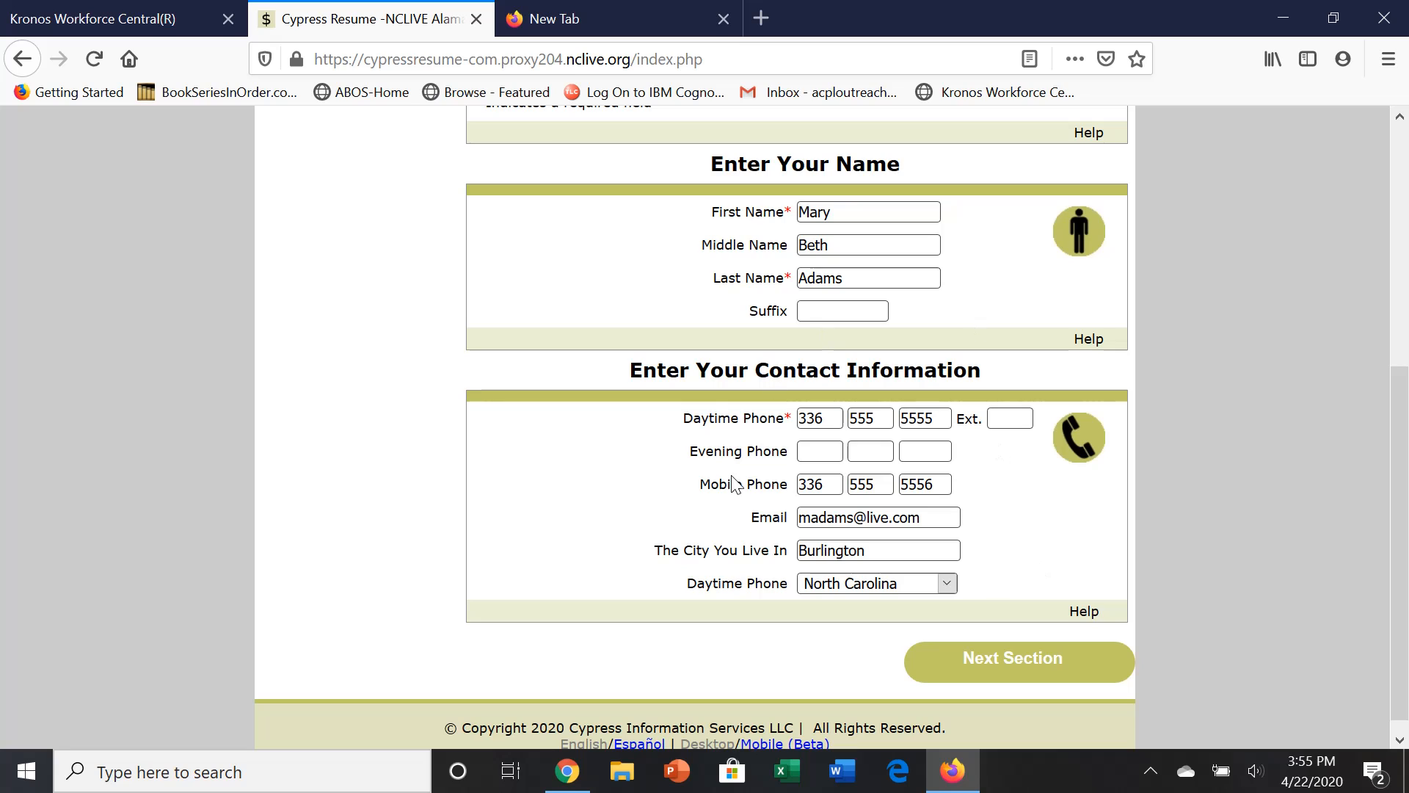
pyautogui.click(1014, 659)
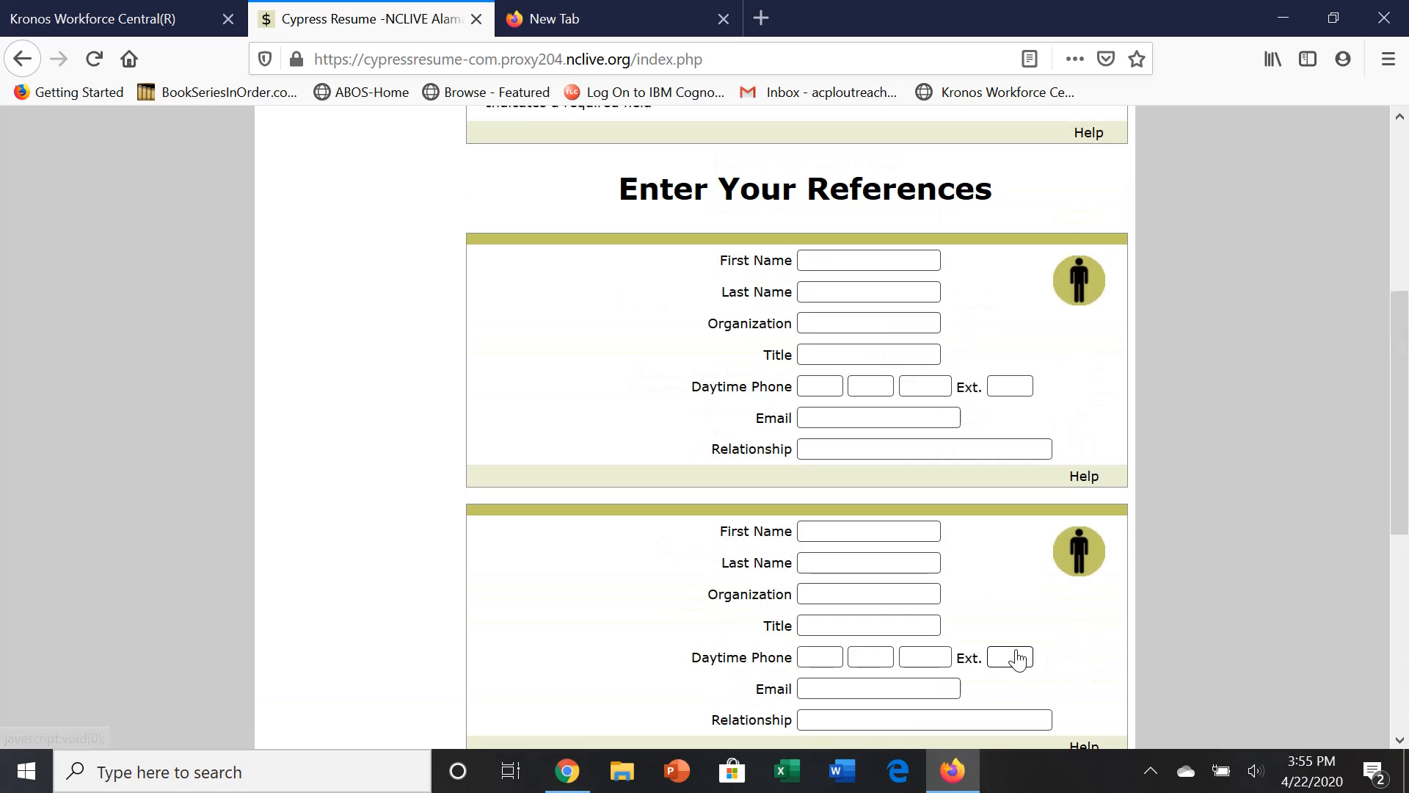
pyautogui.moveTo(1398, 459); pyautogui.dragTo(1397, 451)
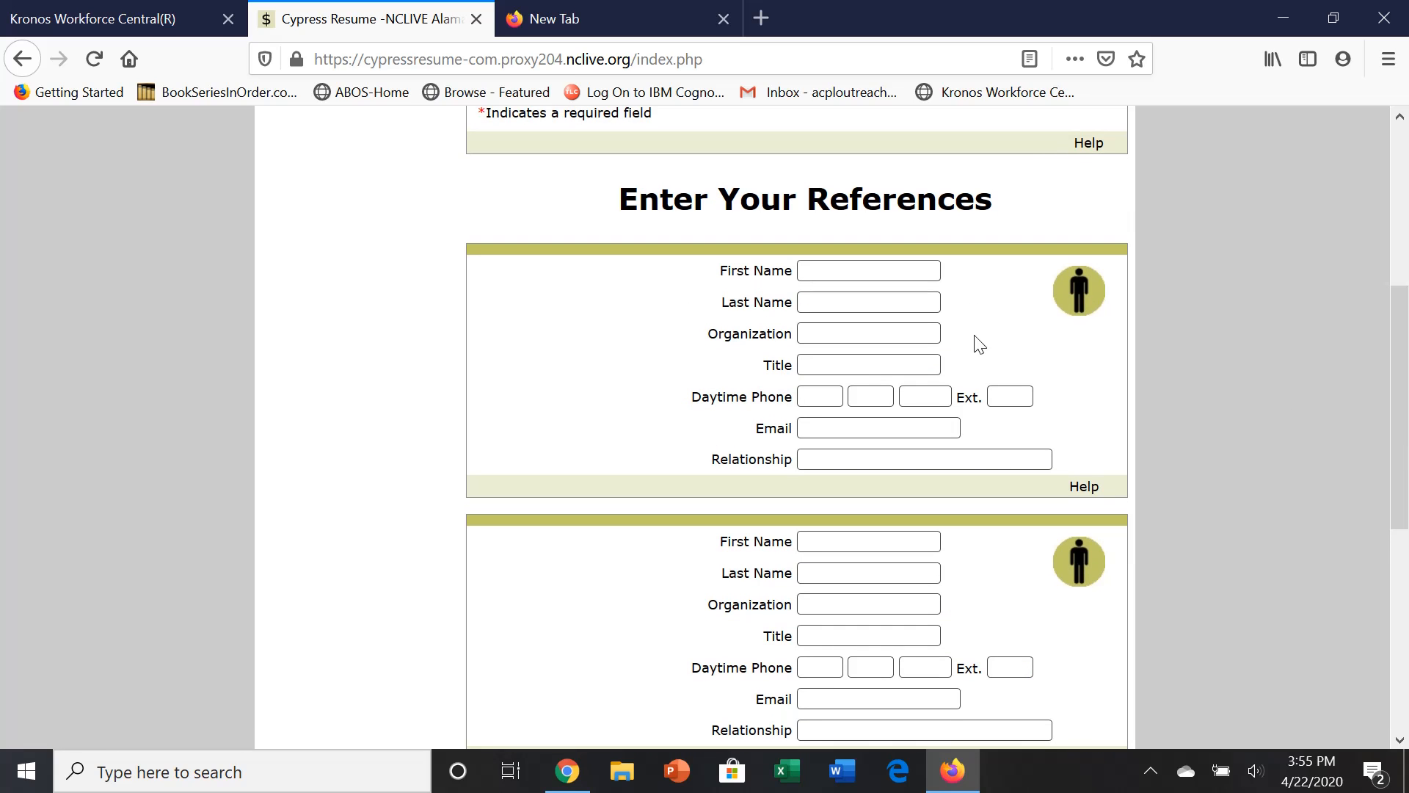
pyautogui.click(890, 279)
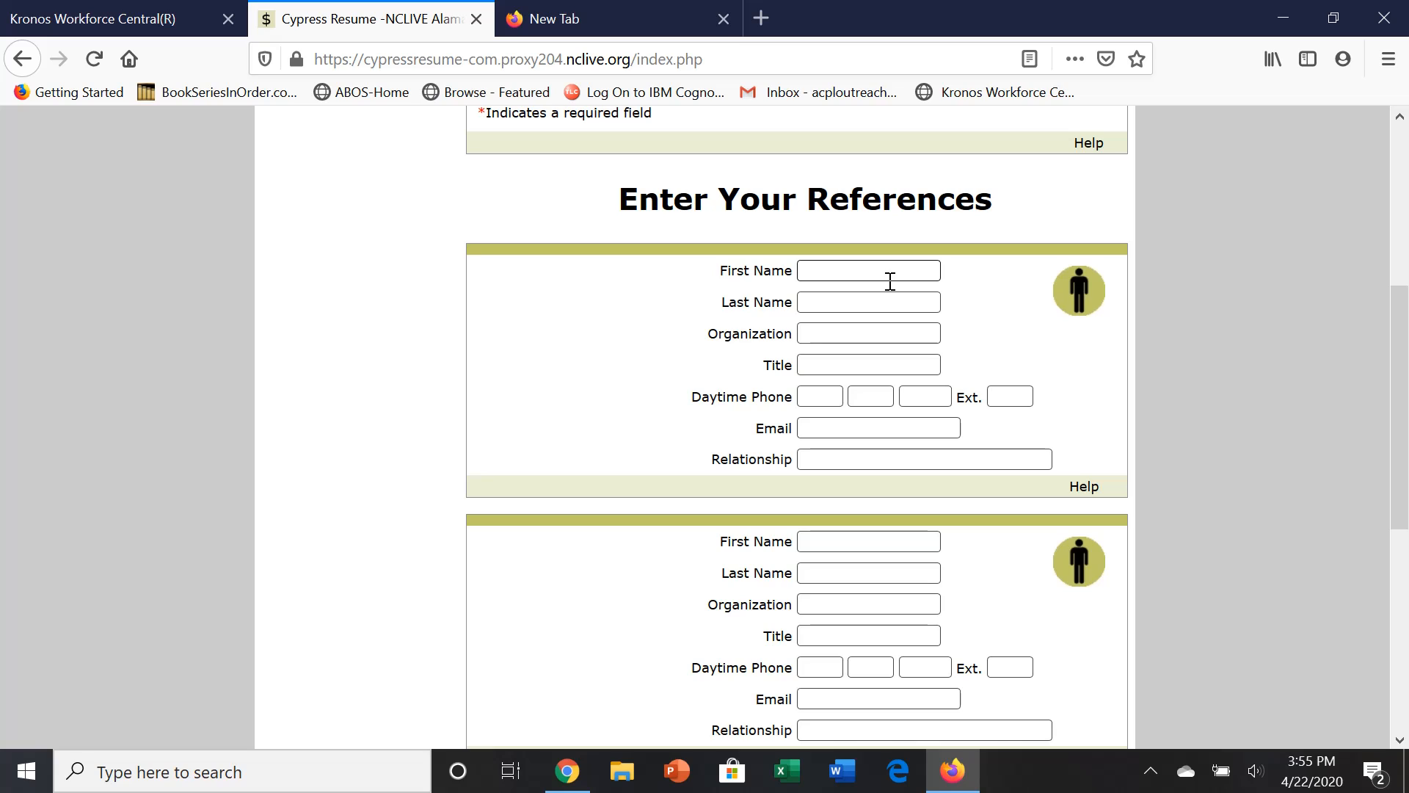
pyautogui.write('Johsn')
pyautogui.press('BackSpace')
pyautogui.press('BackSpace')
pyautogui.write('n ')
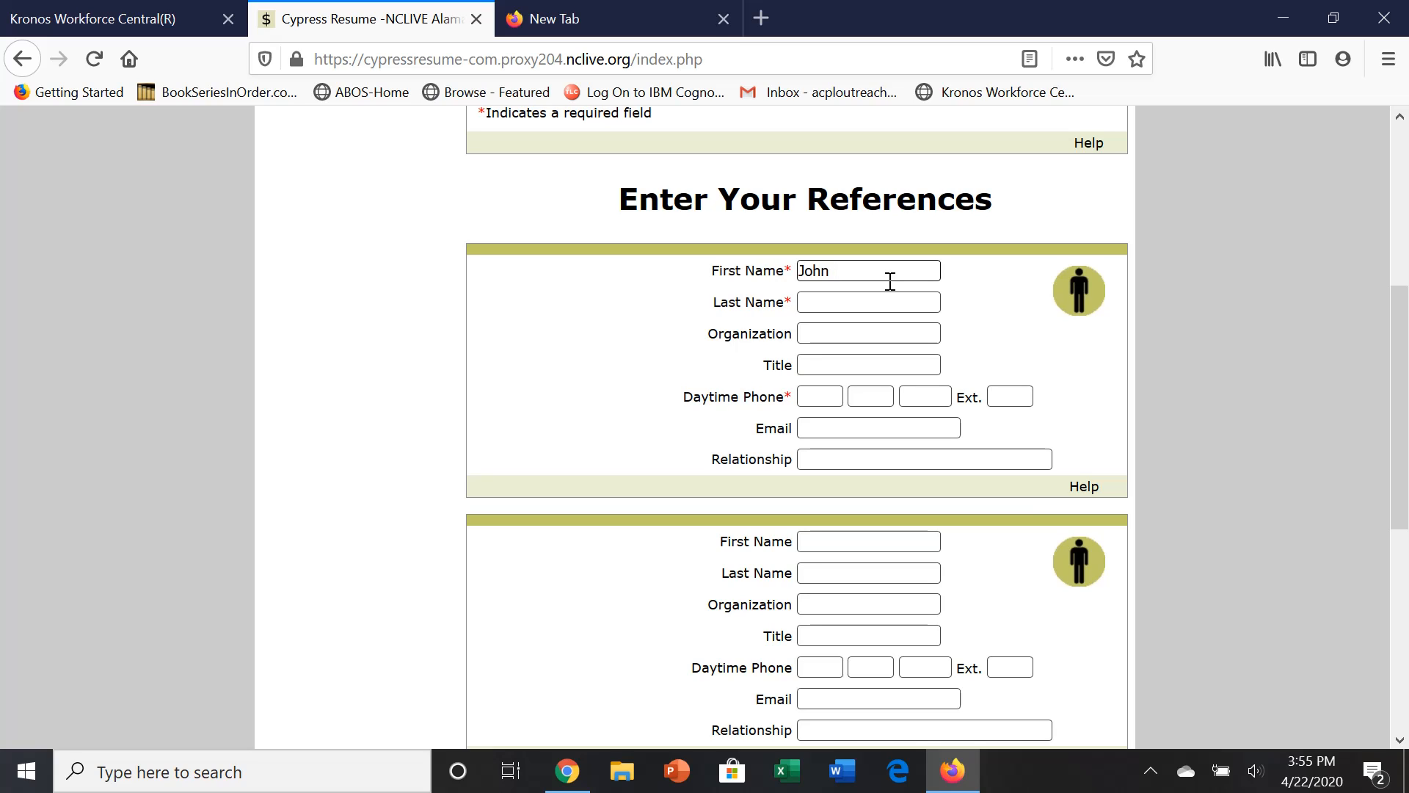
pyautogui.write('Smith')
pyautogui.write('Walmart')
pyautogui.press('Tab')
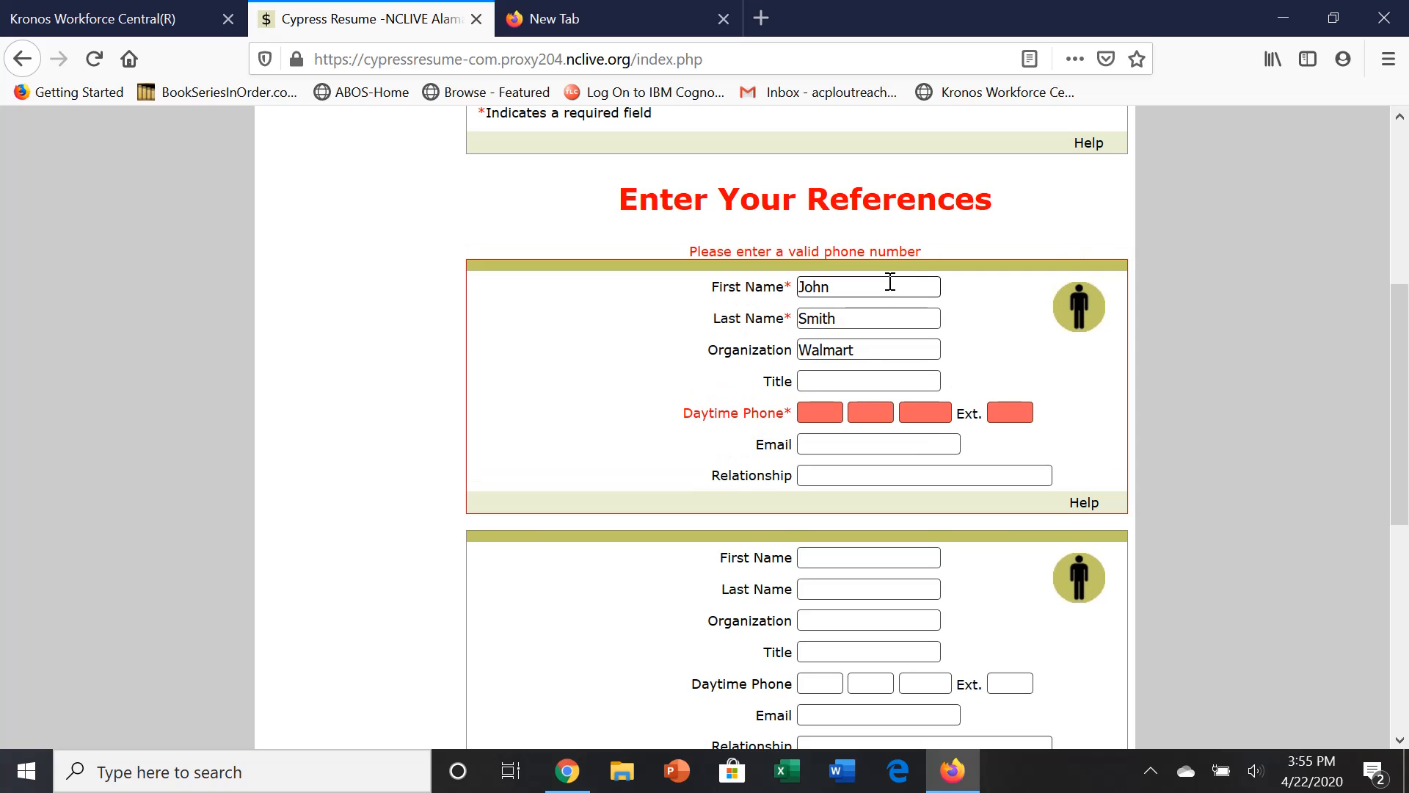
pyautogui.write('Customer SEr')
pyautogui.write('v')
pyautogui.press('BackSpace')
pyautogui.press('BackSpace')
pyautogui.press('BackSpace')
pyautogui.write('ervice Manager')
pyautogui.press('Tab')
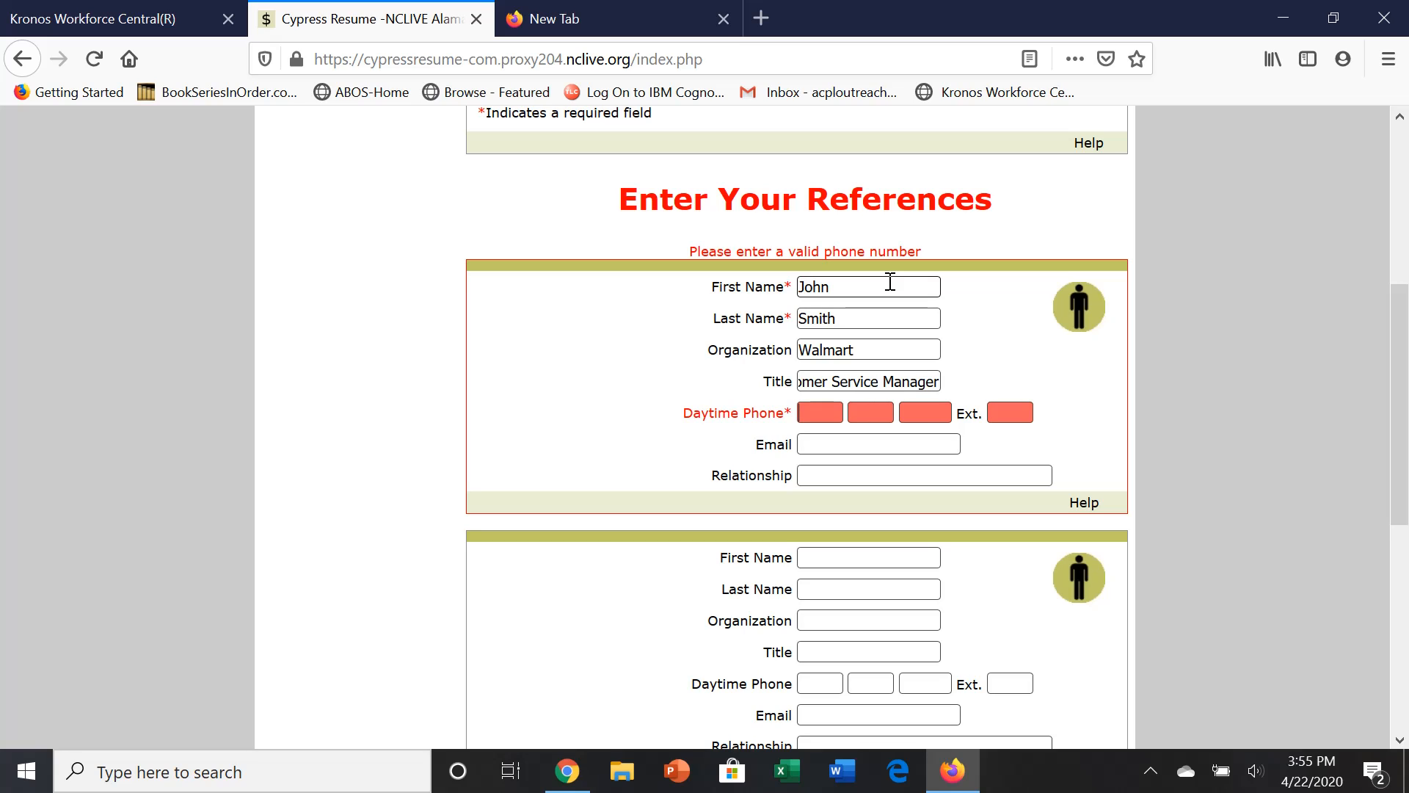
pyautogui.write('3333333333333')
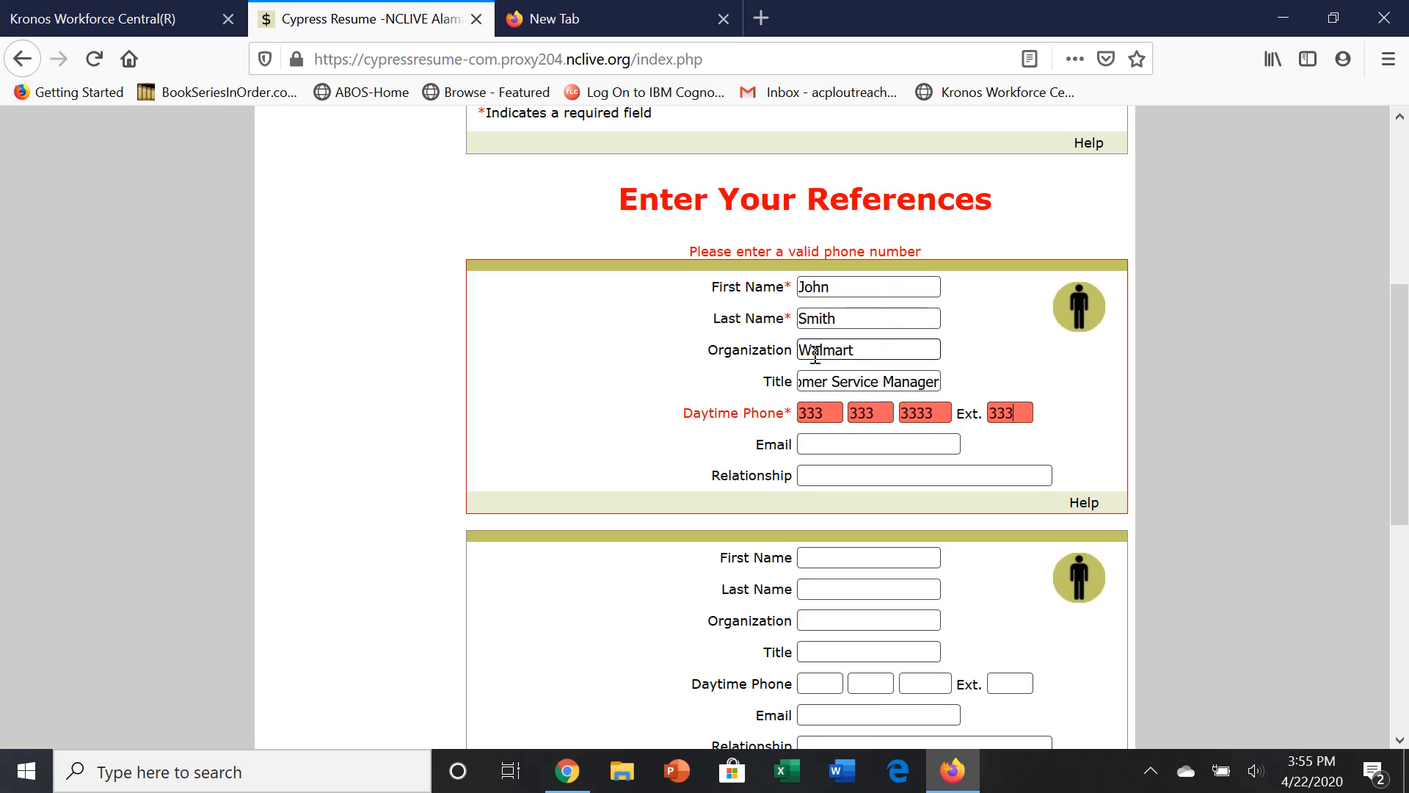
# Add the first reference's e-mail address and set their relationship to Supervisor.
pyautogui.click(843, 442)
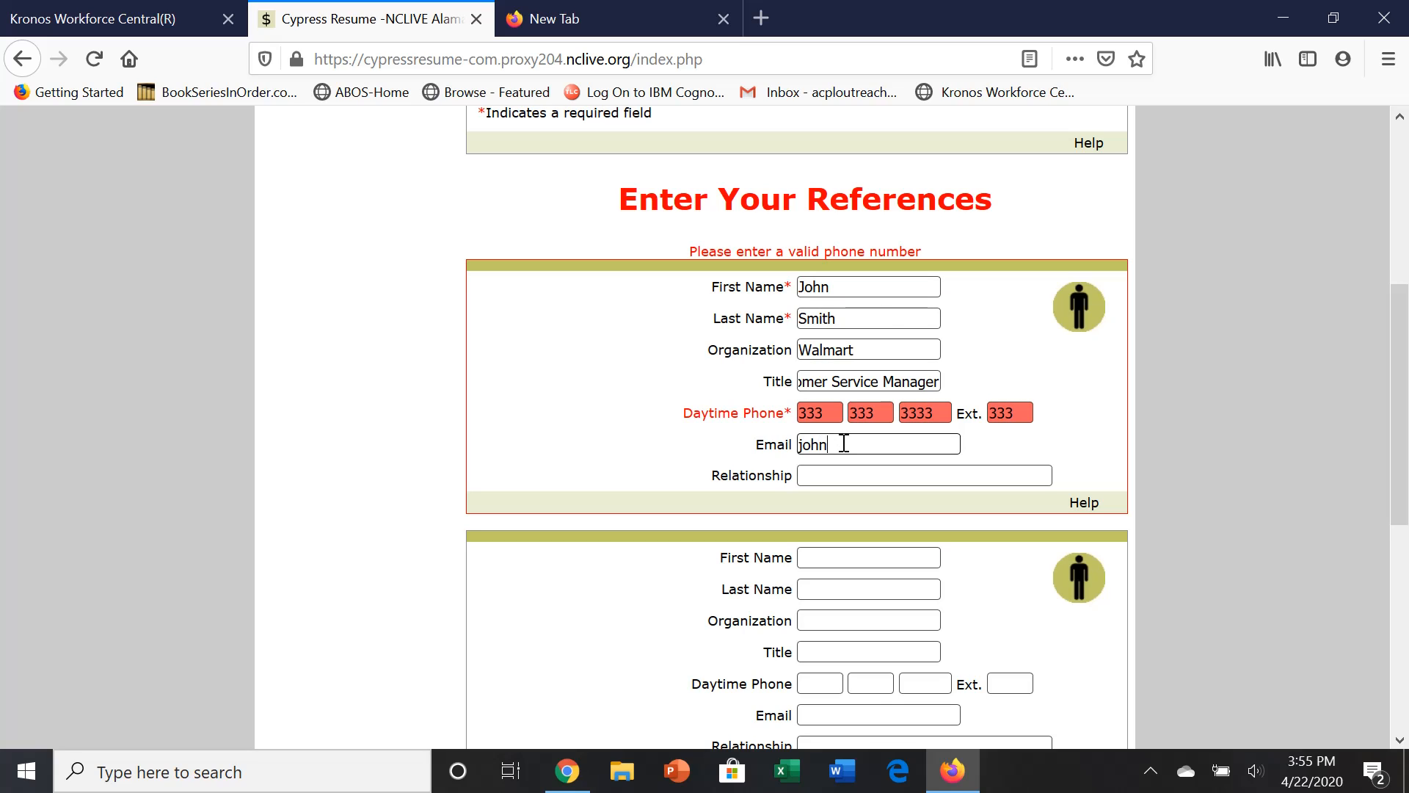
pyautogui.press('Tab')
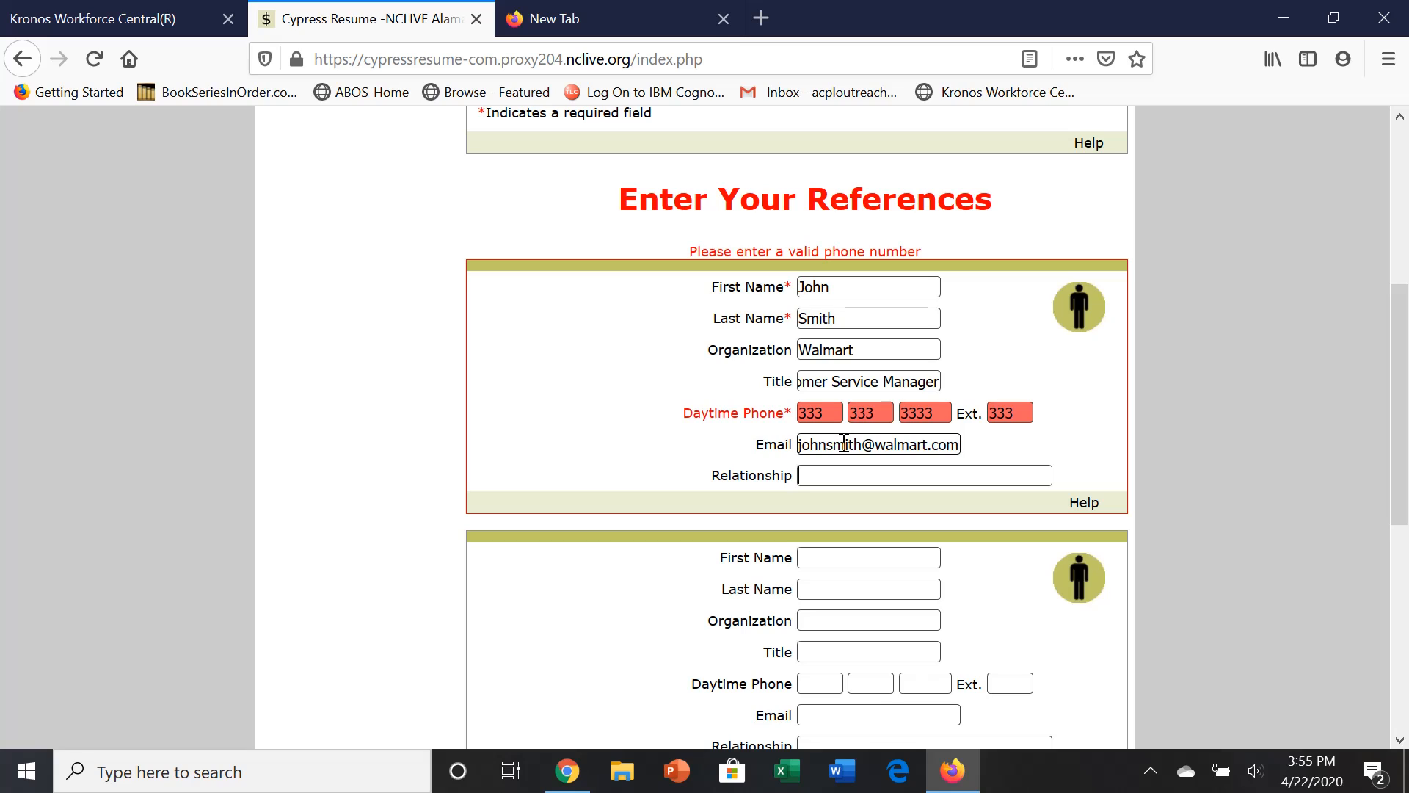
pyautogui.write('Supervisor')
pyautogui.click(825, 555)
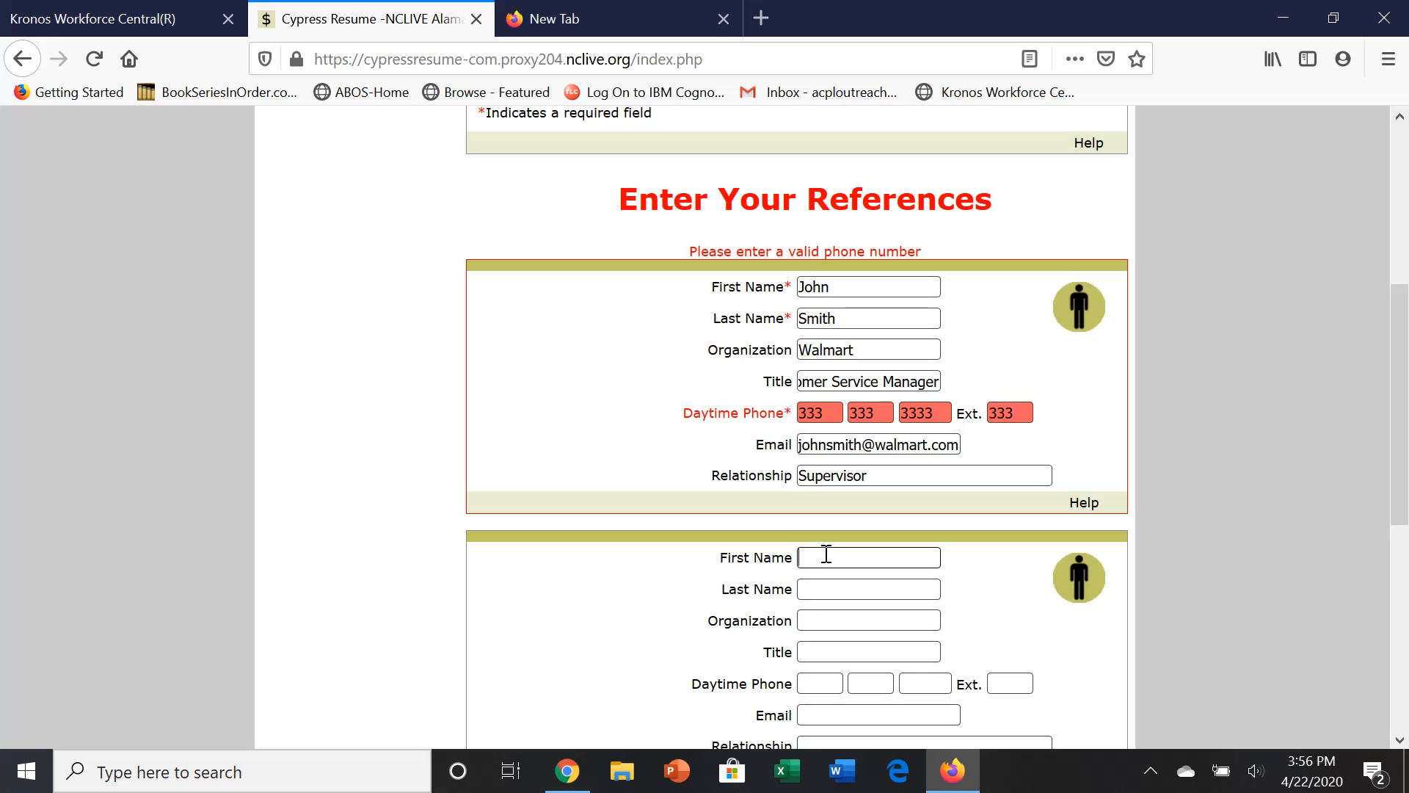
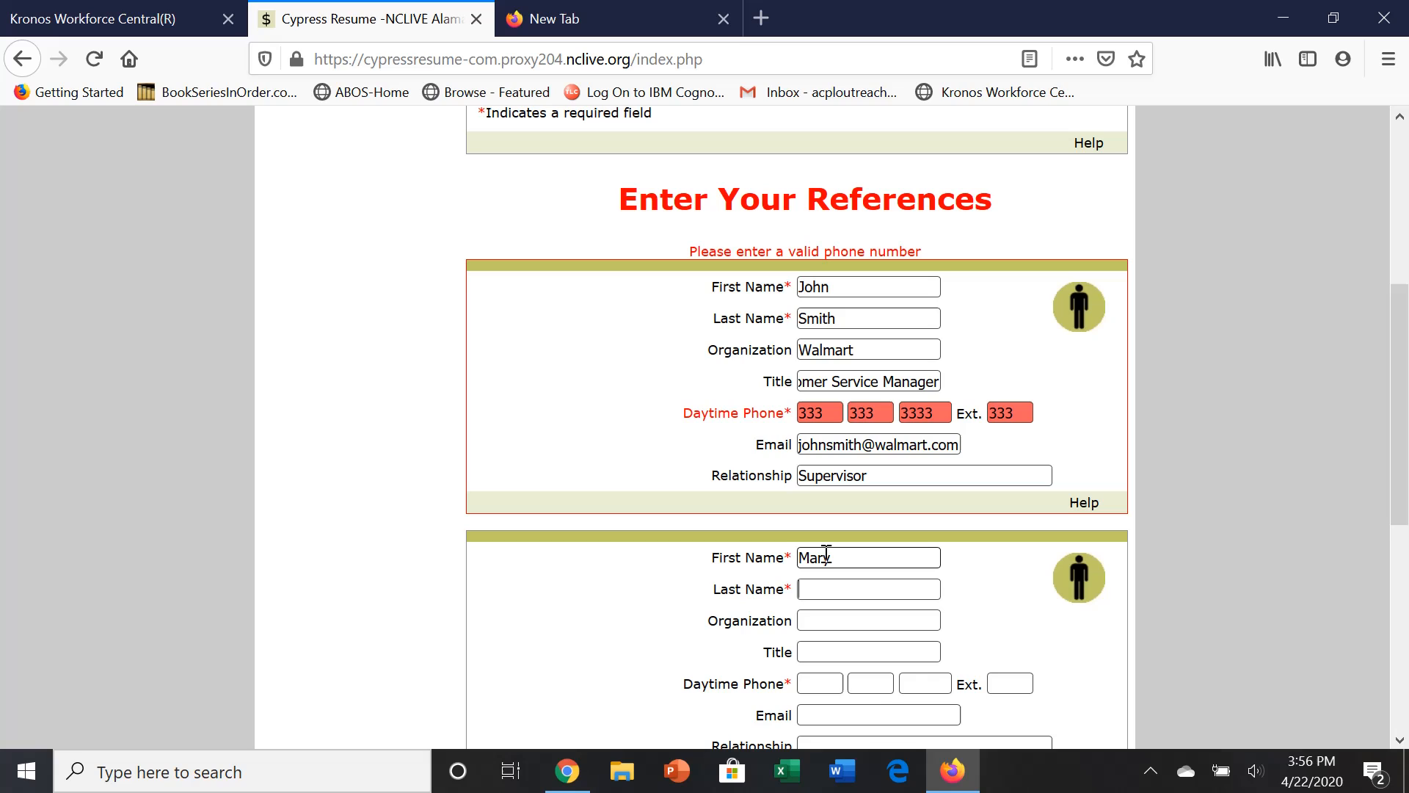
# Enter the second reference's first and last name, organization Alamance EMS and title Call Center Manager.
pyautogui.press('Tab')
pyautogui.press('Tab')
pyautogui.write('Alam')
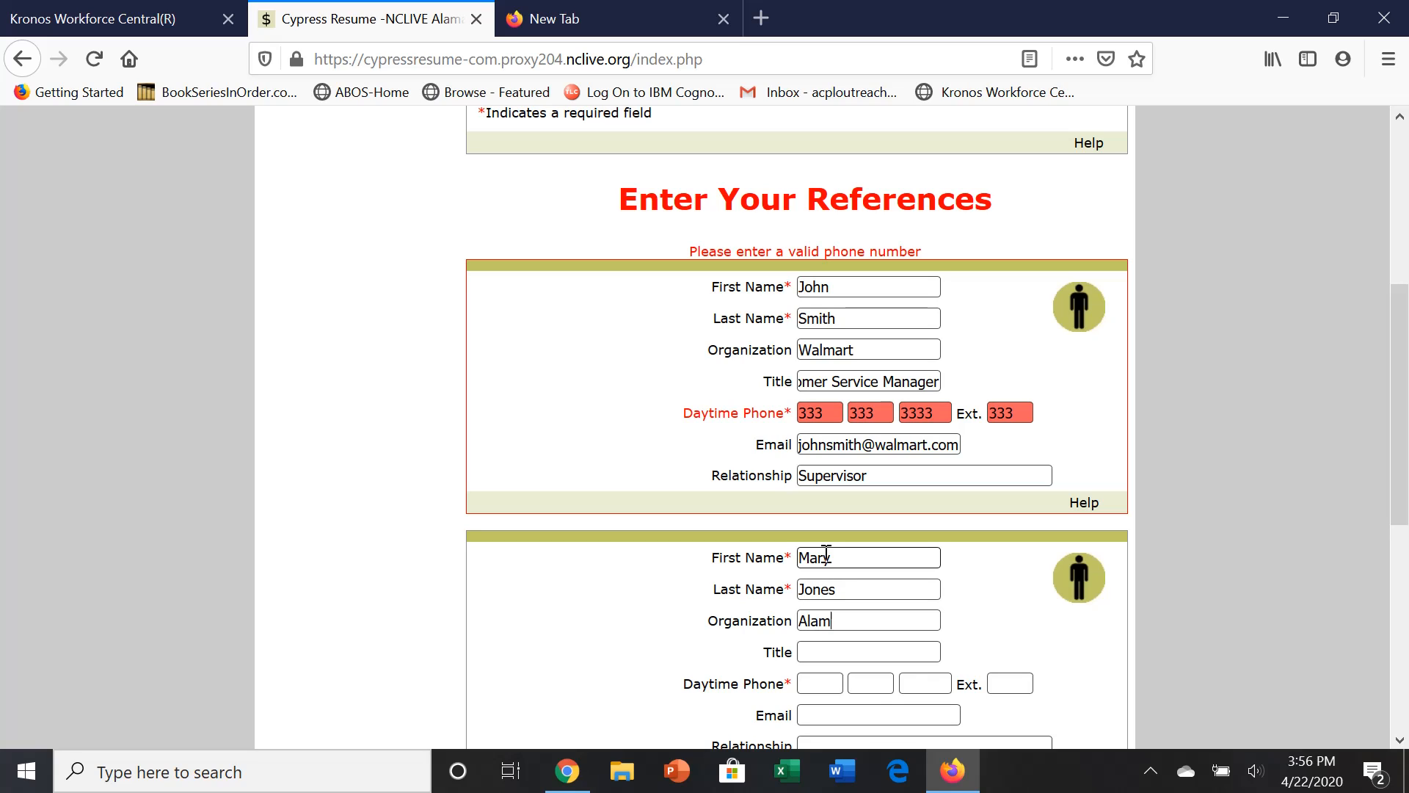
pyautogui.write('ance EMS')
pyautogui.press('Tab')
pyautogui.write('Cal')
pyautogui.write('l Ser')
pyautogui.press('BackSpace')
pyautogui.press('BackSpace')
pyautogui.press('BackSpace')
pyautogui.write('Center Manager')
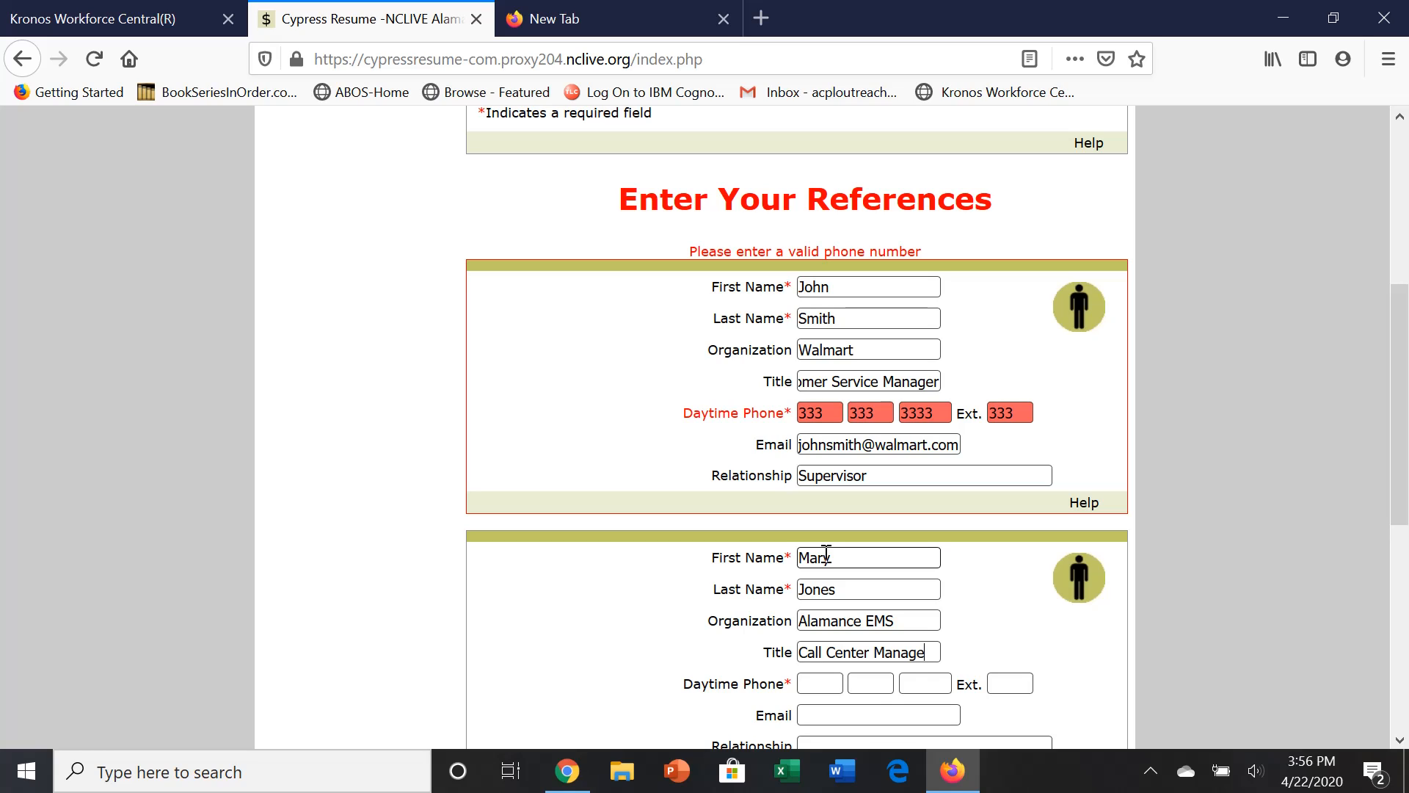
# Add the second reference's daytime phone, e-mail address and relationship Supervisor.
pyautogui.press('Tab')
pyautogui.write('444444444')
pyautogui.write('4444')
pyautogui.click(832, 720)
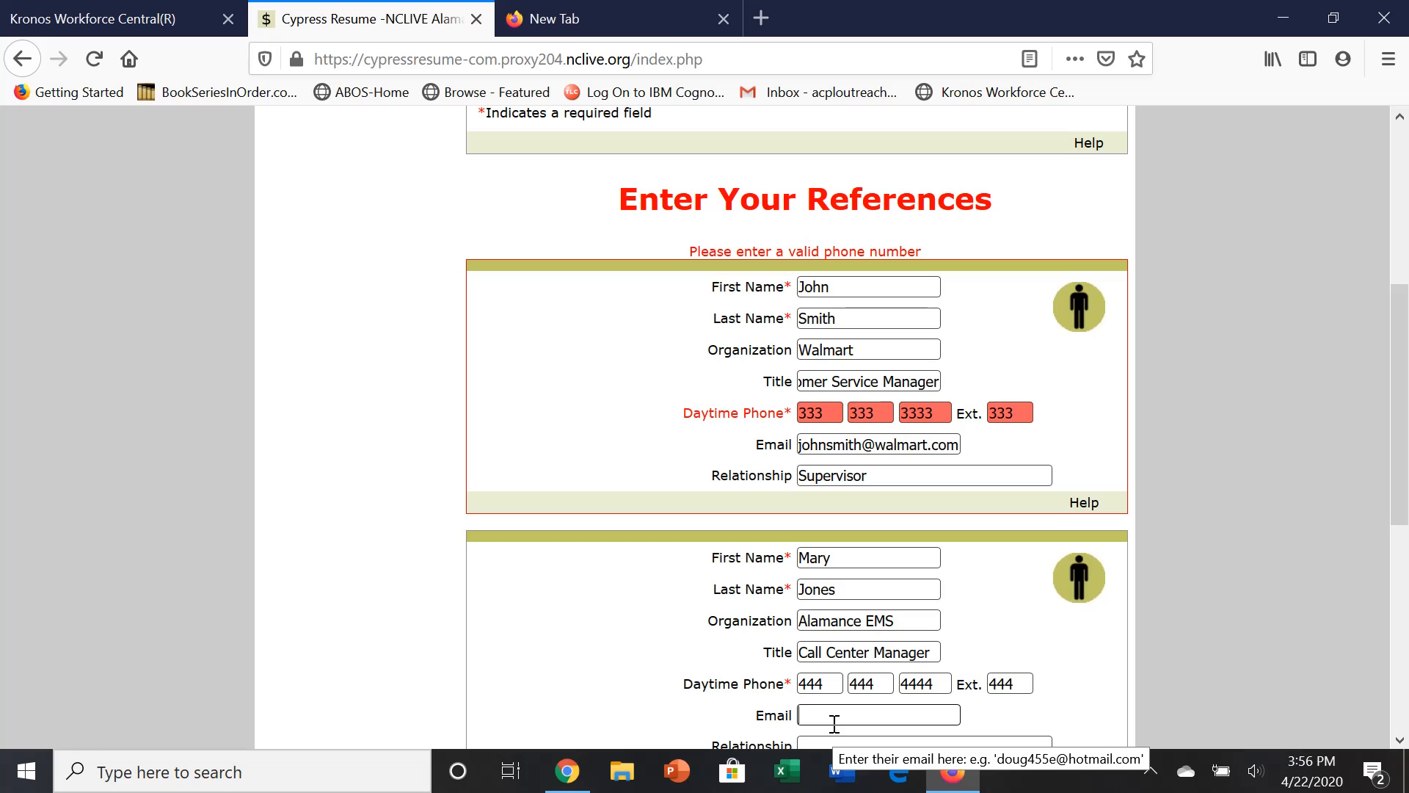
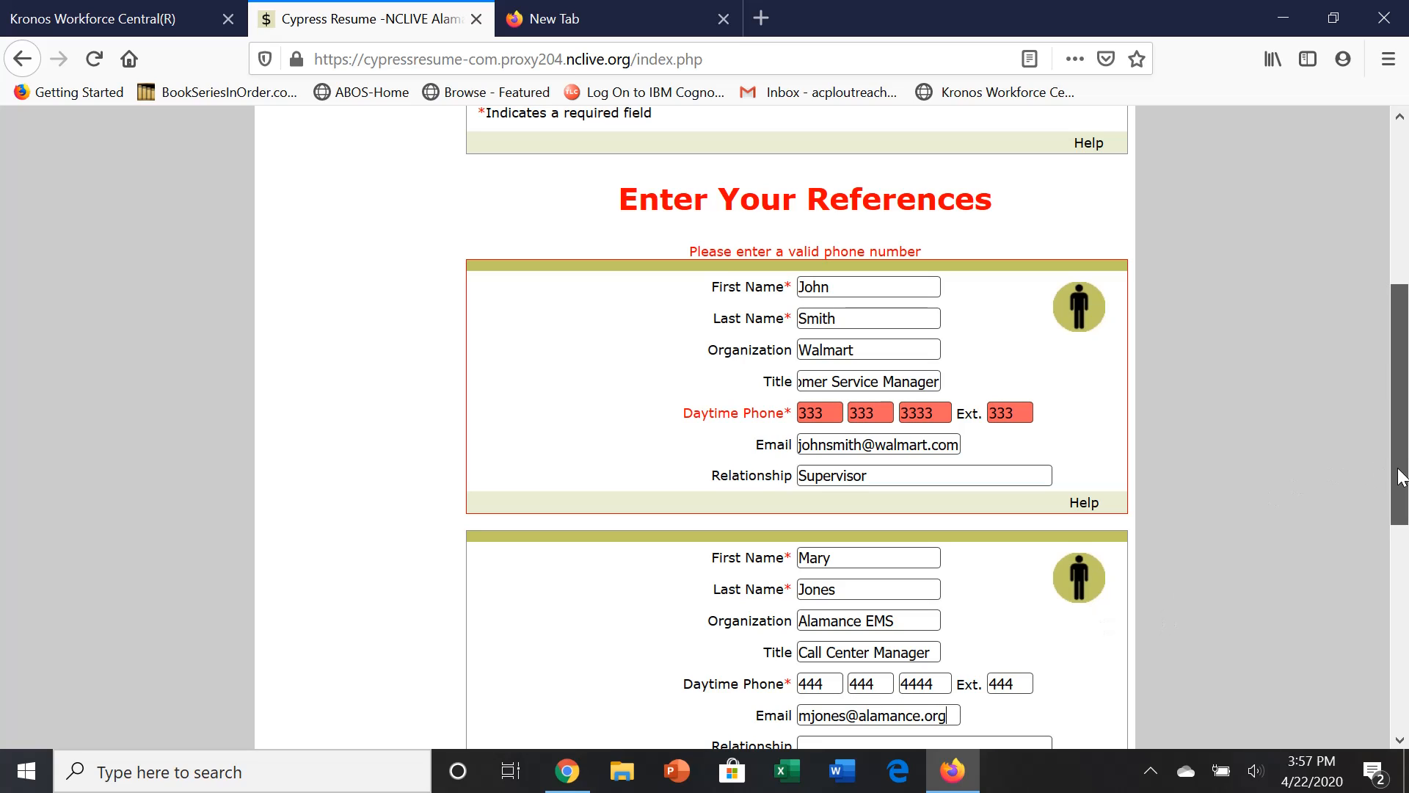
pyautogui.moveTo(1400, 477); pyautogui.dragTo(1399, 575)
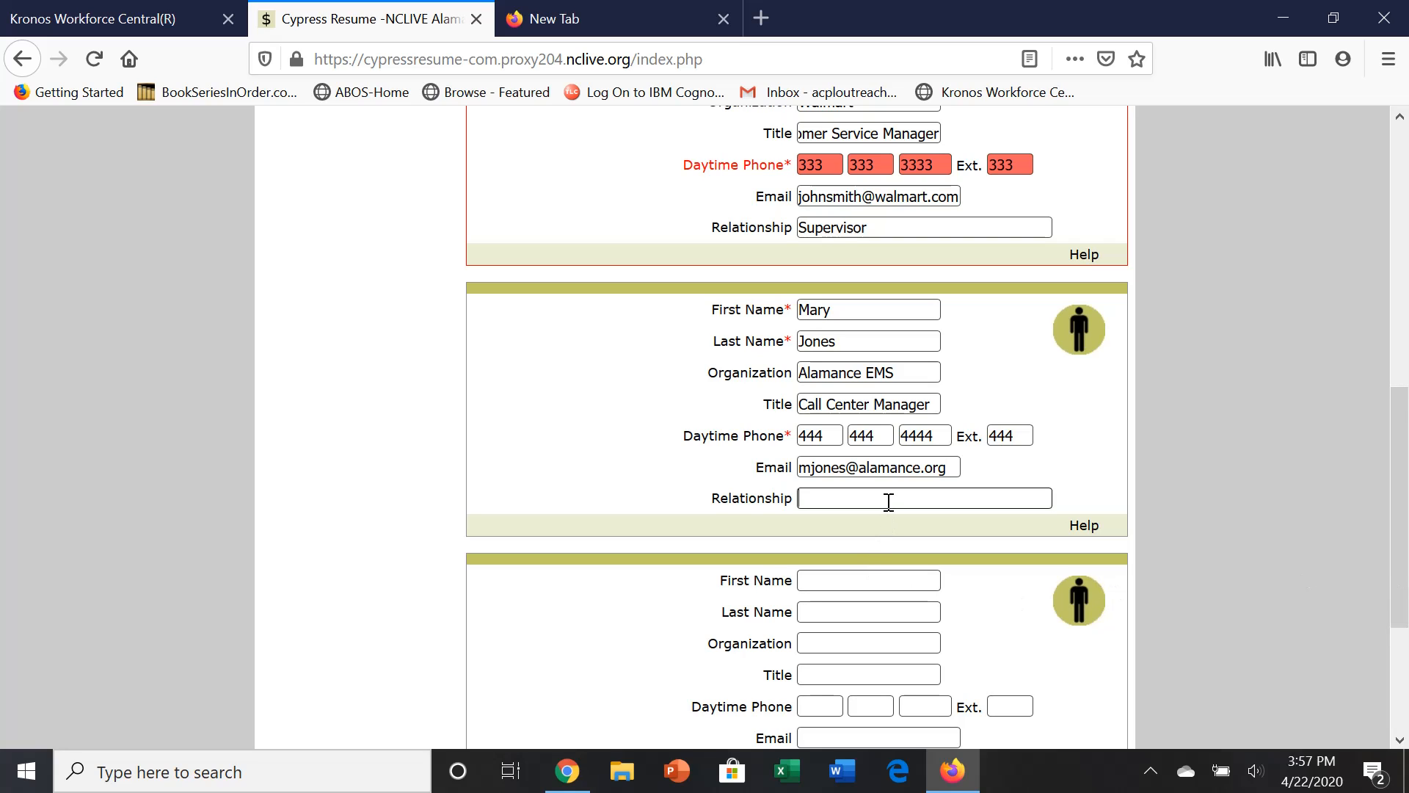
pyautogui.write('Supervisor')
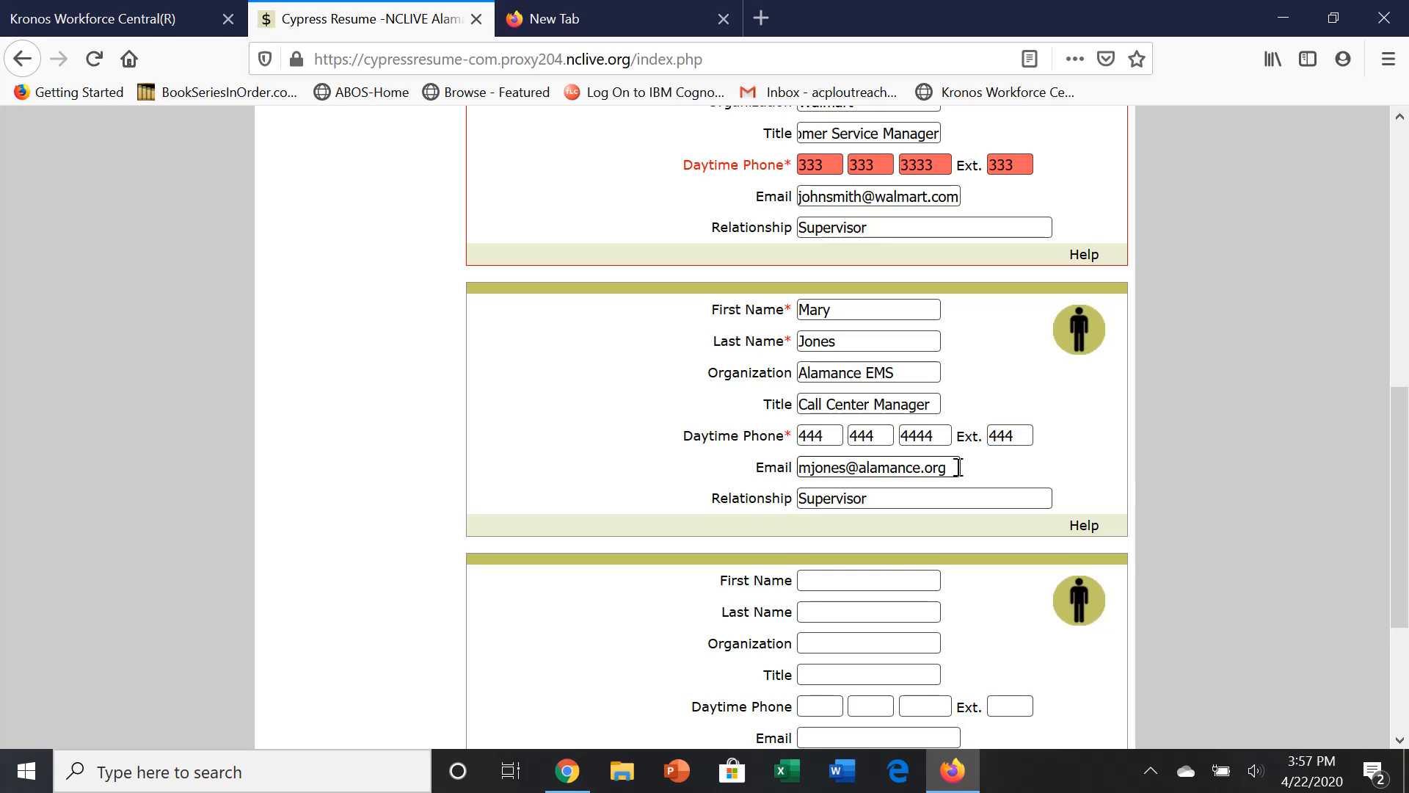
pyautogui.moveTo(1403, 473); pyautogui.dragTo(1403, 568)
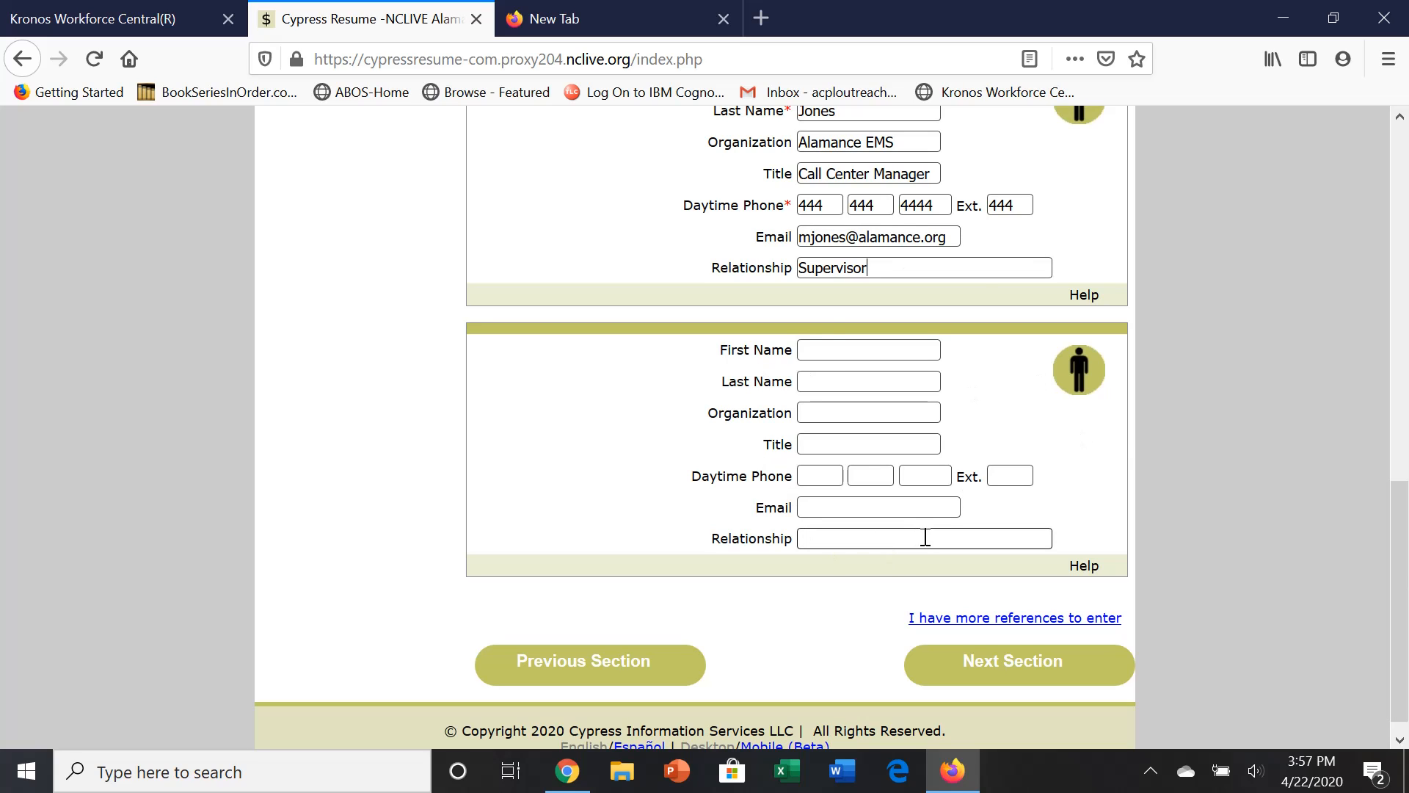
pyautogui.moveTo(1401, 521)
pyautogui.mouseDown()
pyautogui.moveTo(1401, 333)
pyautogui.moveTo(1404, 534)
pyautogui.mouseUp()
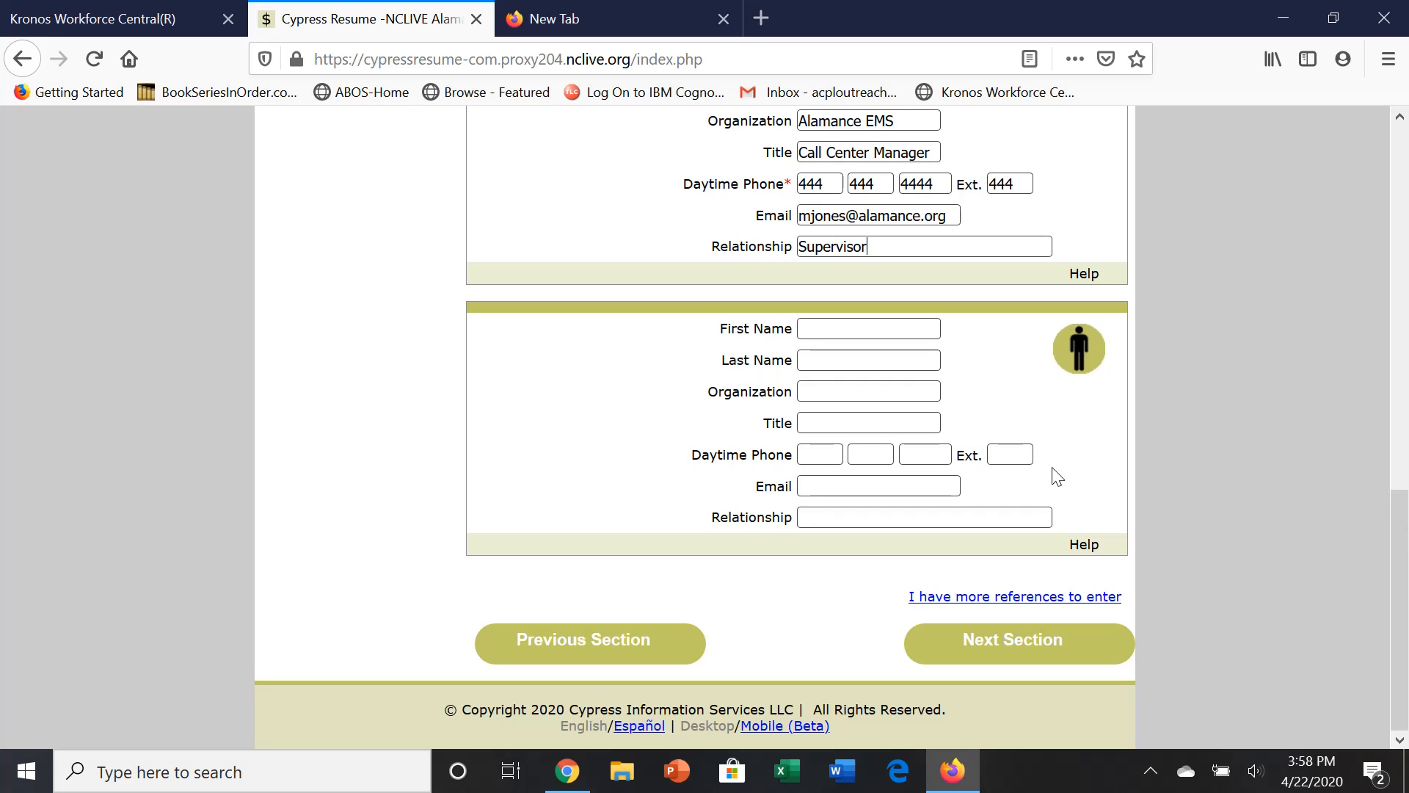
# Enter the third reference's name, organization Willow Park Pool, title volunteer and phone number.
pyautogui.click(881, 335)
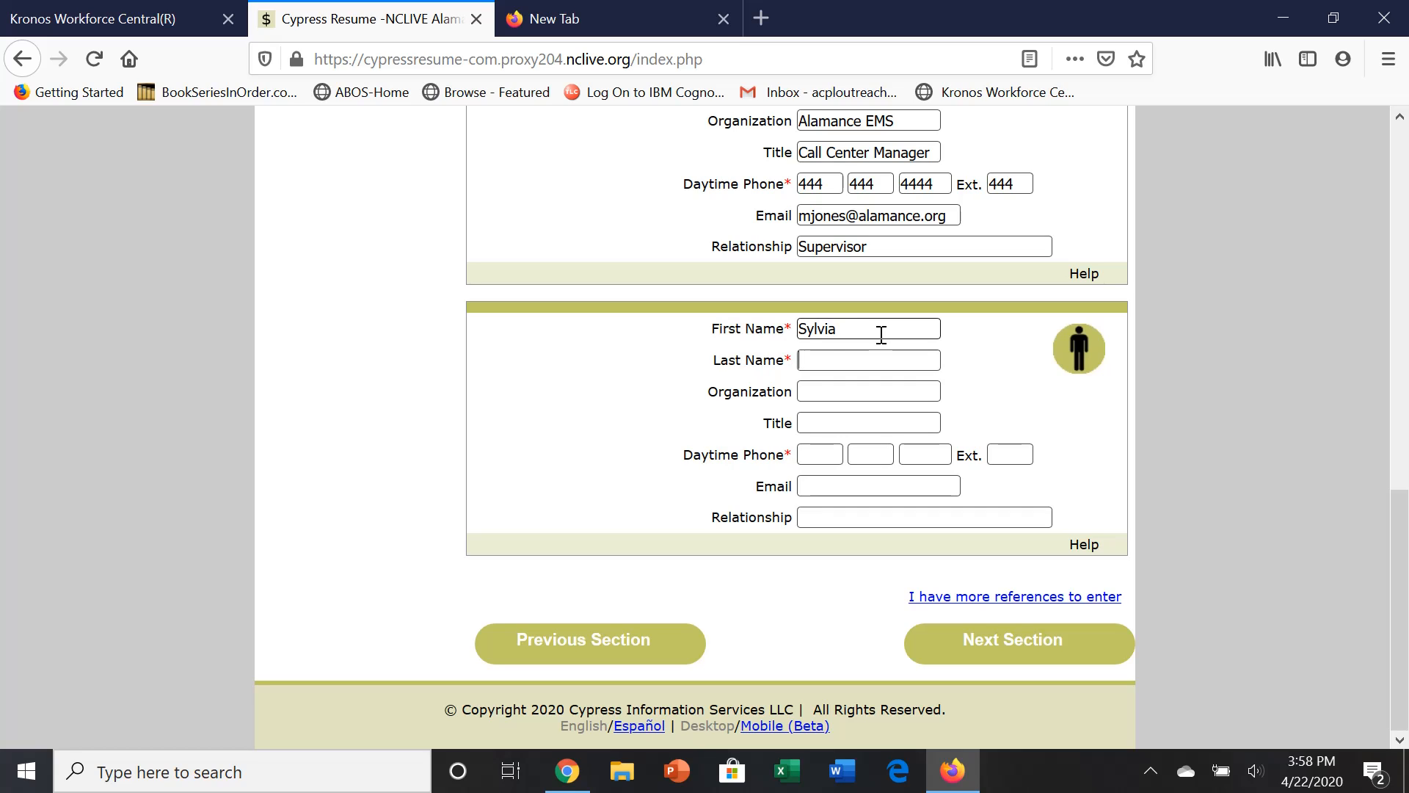
pyautogui.press('Tab')
pyautogui.press('Tab')
pyautogui.write('Willow Park')
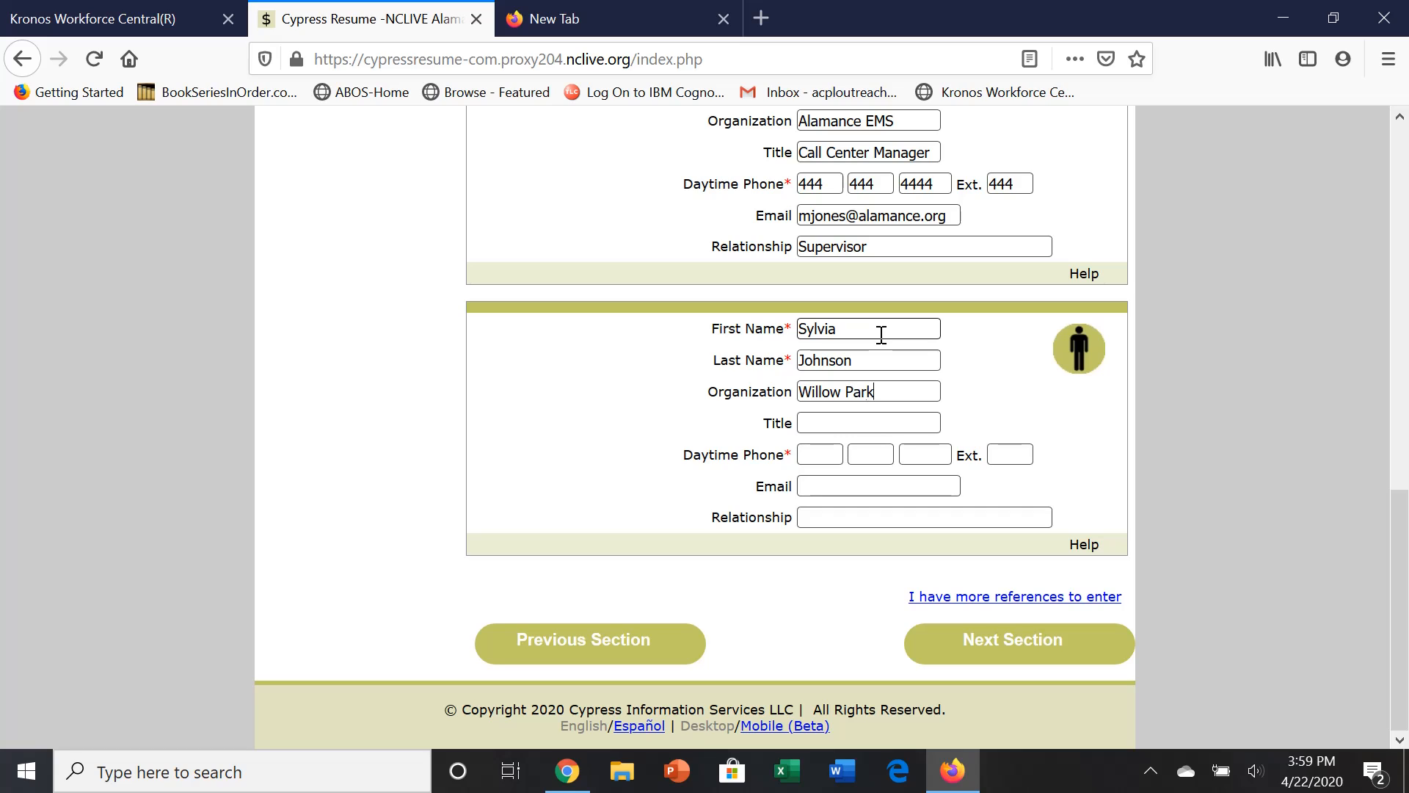
pyautogui.write(' Poo')
pyautogui.write('volunteer')
pyautogui.write('555555555')
pyautogui.write('5')
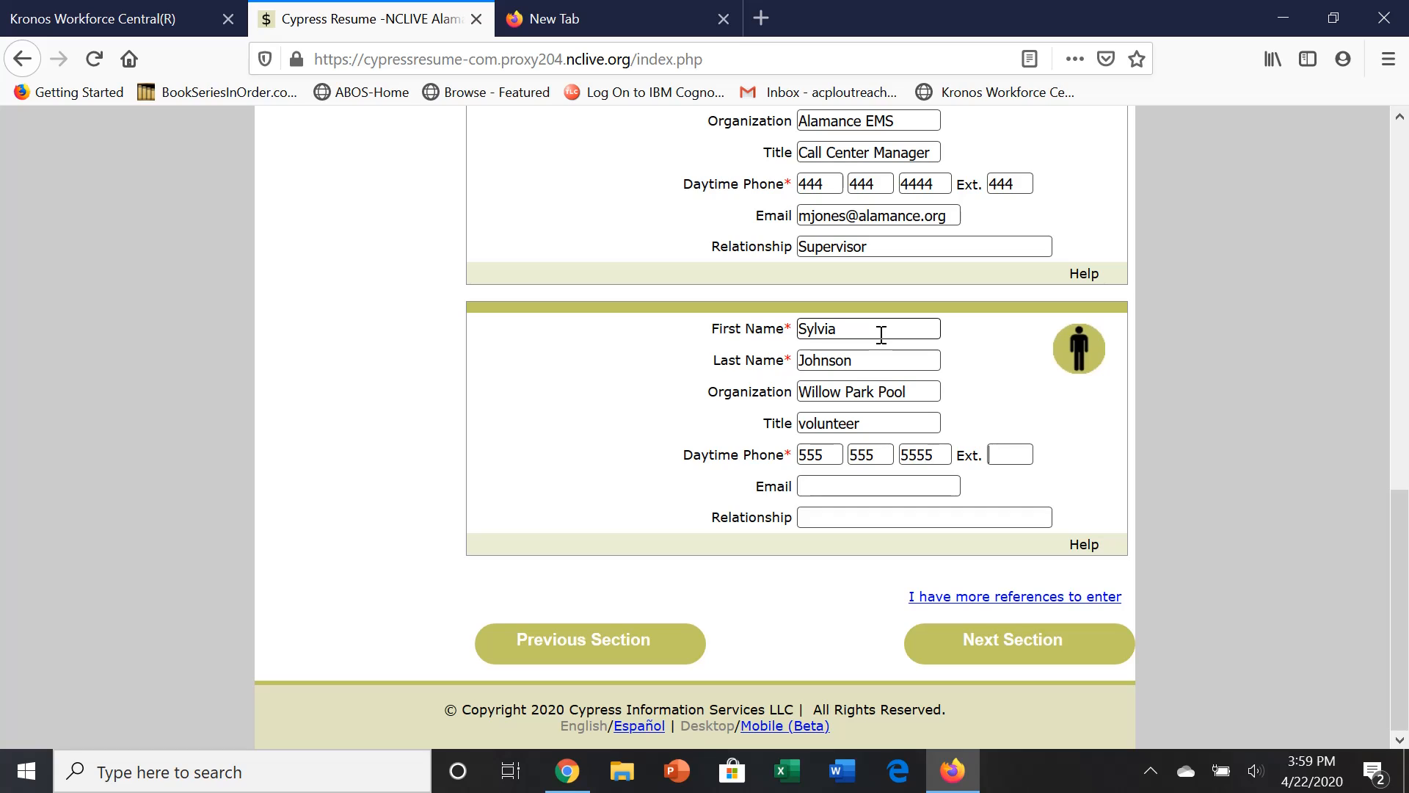
# Add their e-mail and relationship 'personal; worked together on a committee', then continue to My Documents.
pyautogui.click(923, 488)
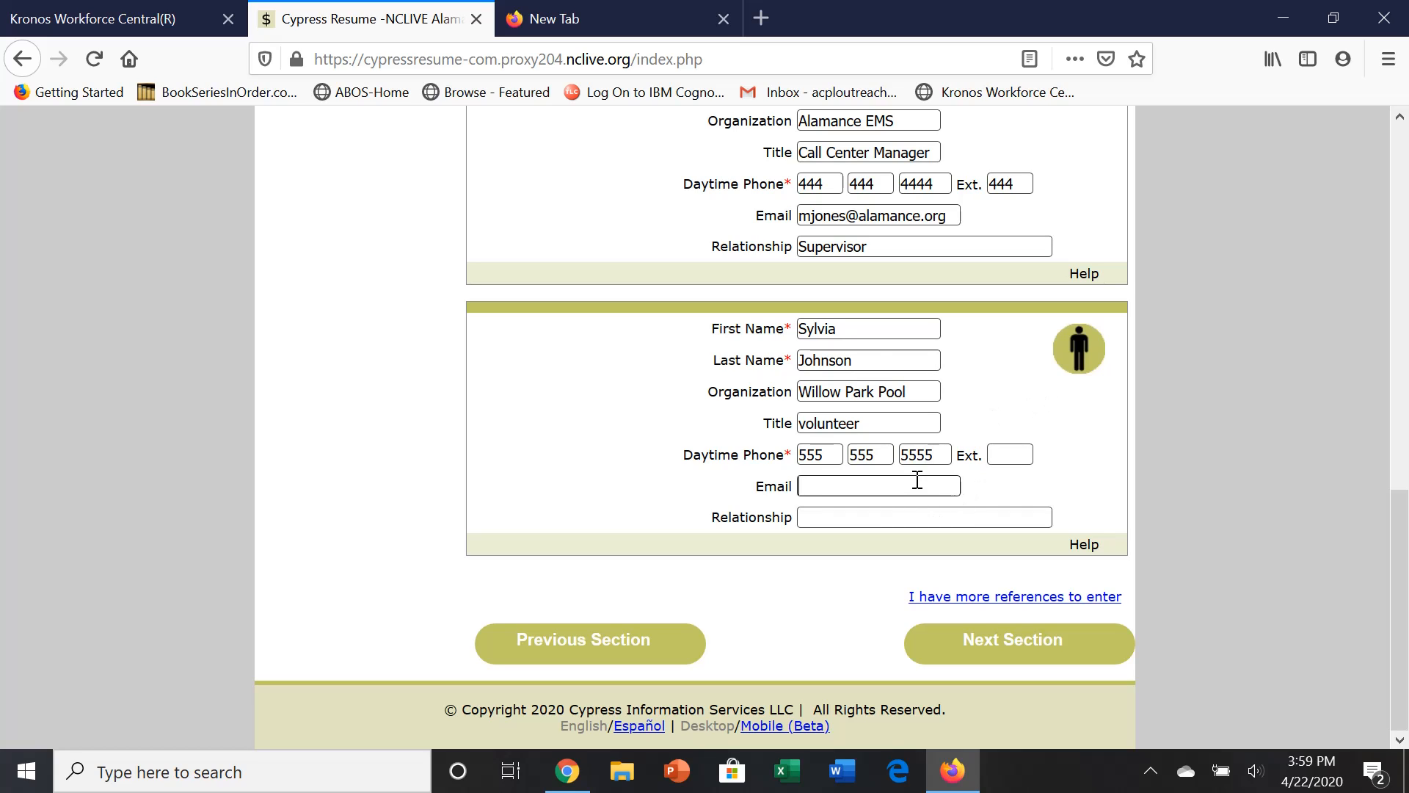
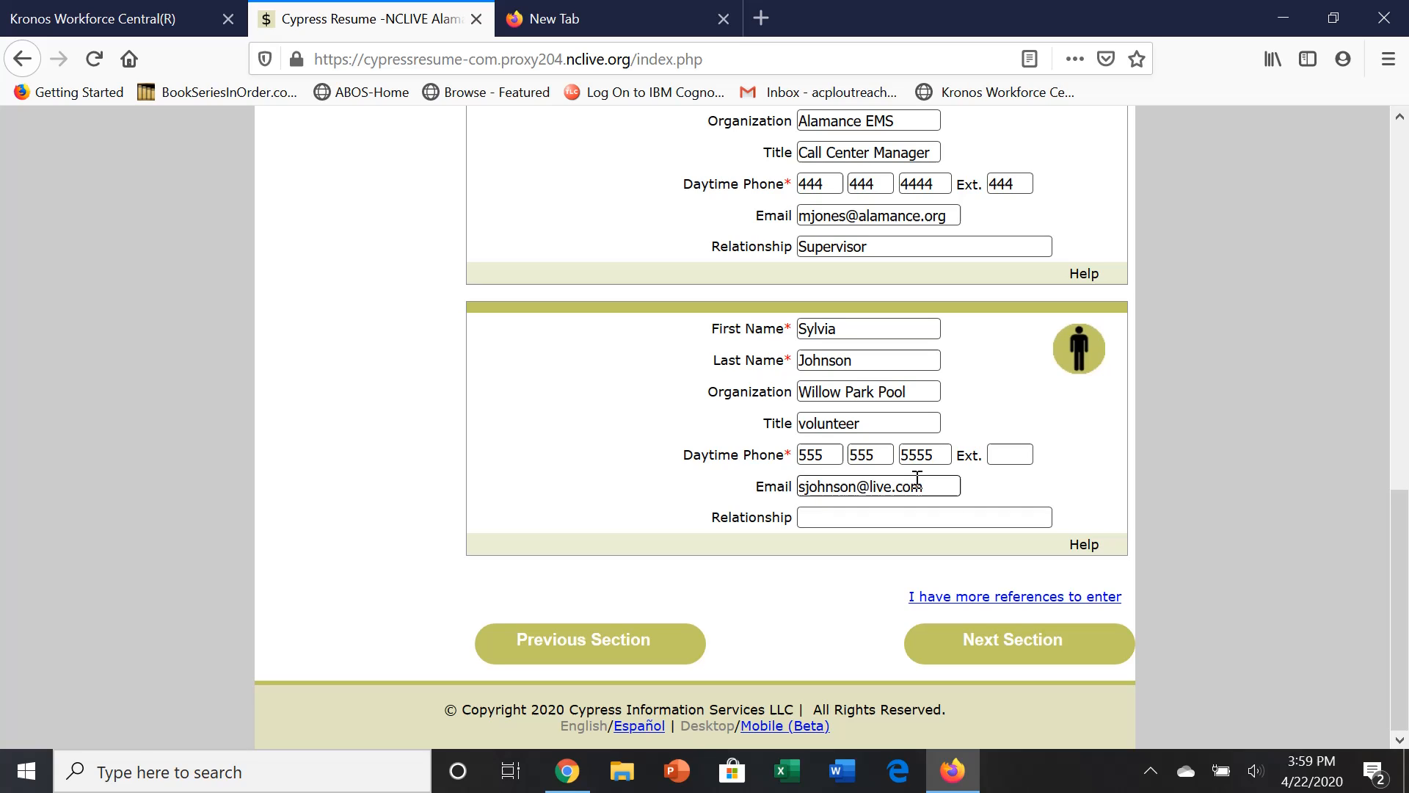
pyautogui.press('Tab')
pyautogui.write('personal;')
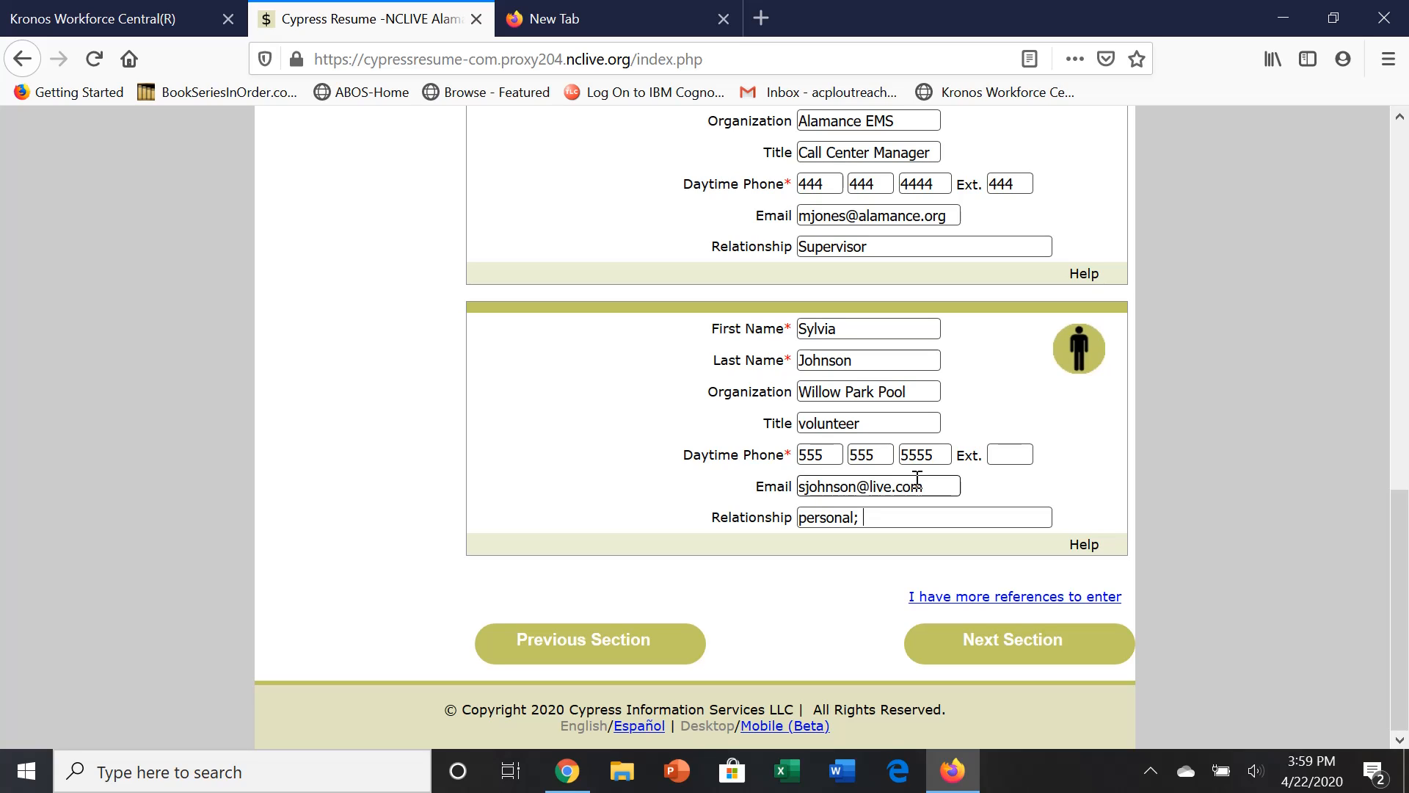
pyautogui.write('worekd')
pyautogui.press('BackSpace')
pyautogui.press('BackSpace')
pyautogui.press('BackSpace')
pyautogui.write('ked together on a c')
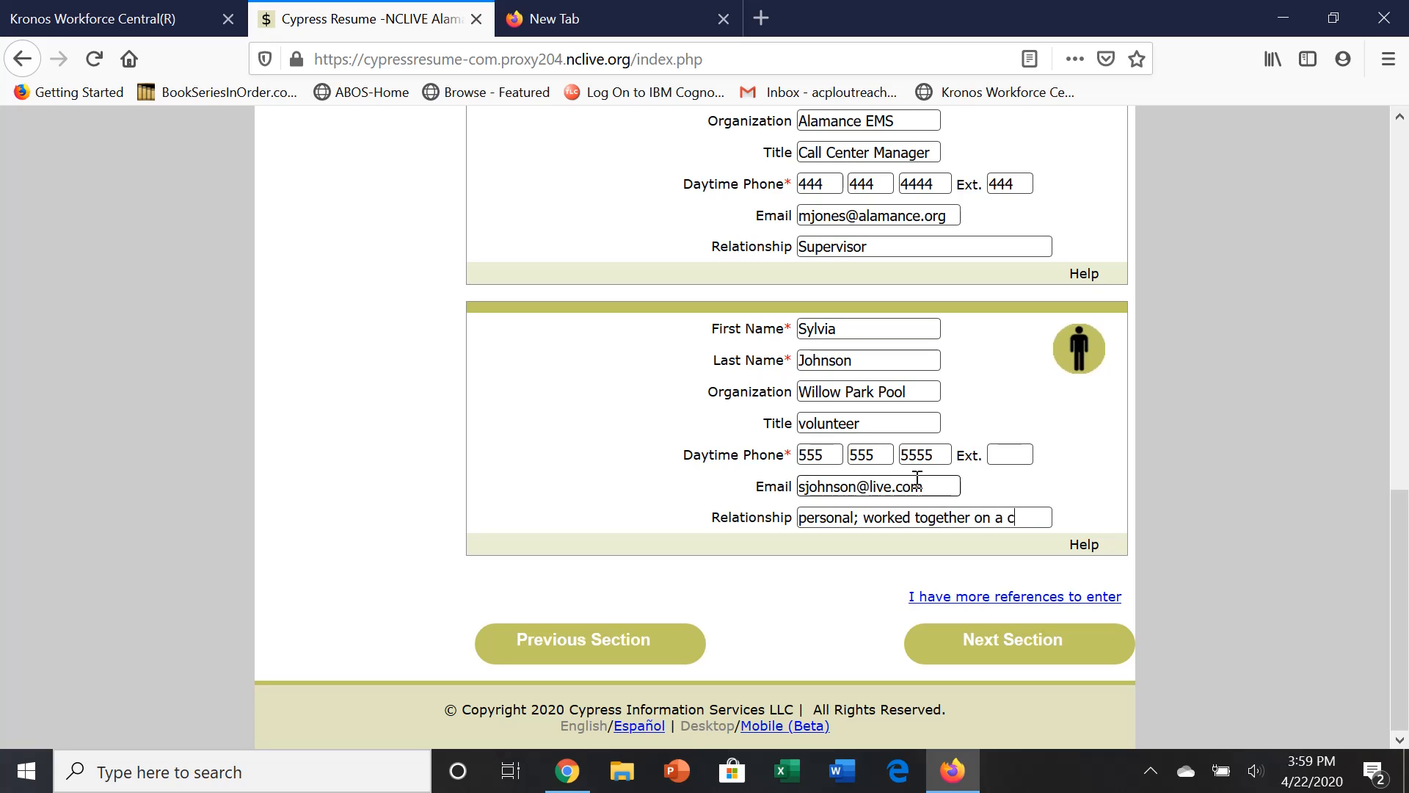
pyautogui.write('ommittee')
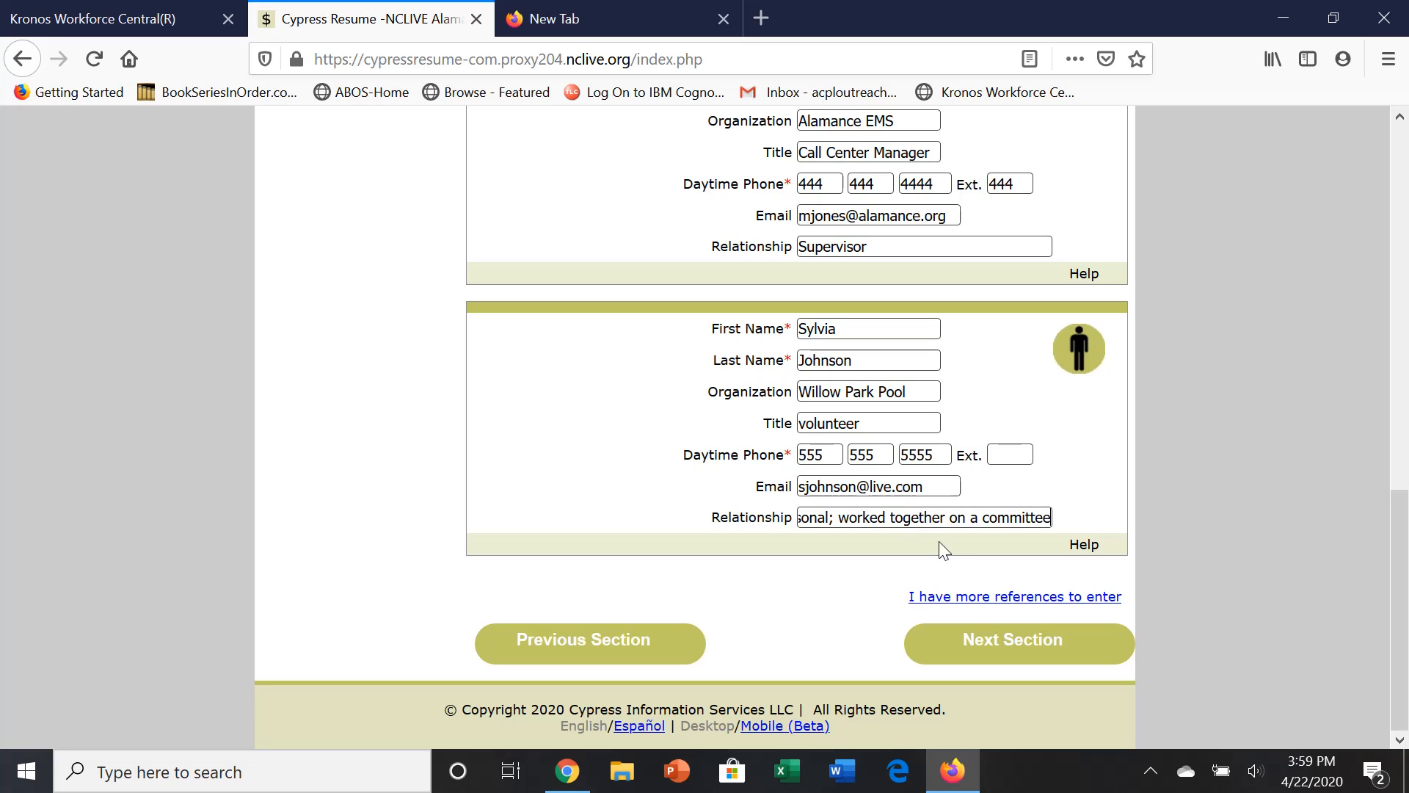
pyautogui.click(1013, 650)
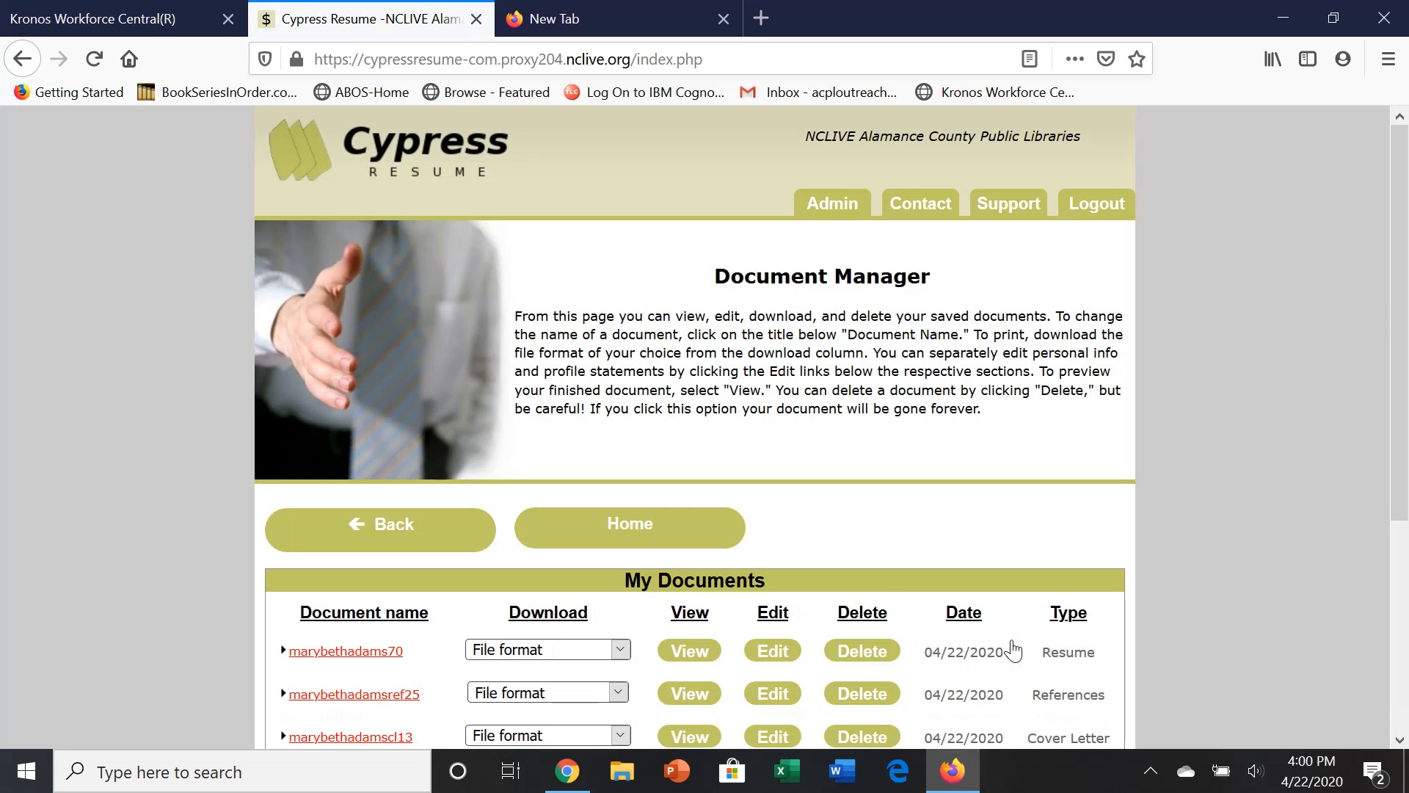
pyautogui.scroll(-4, 807, 665)
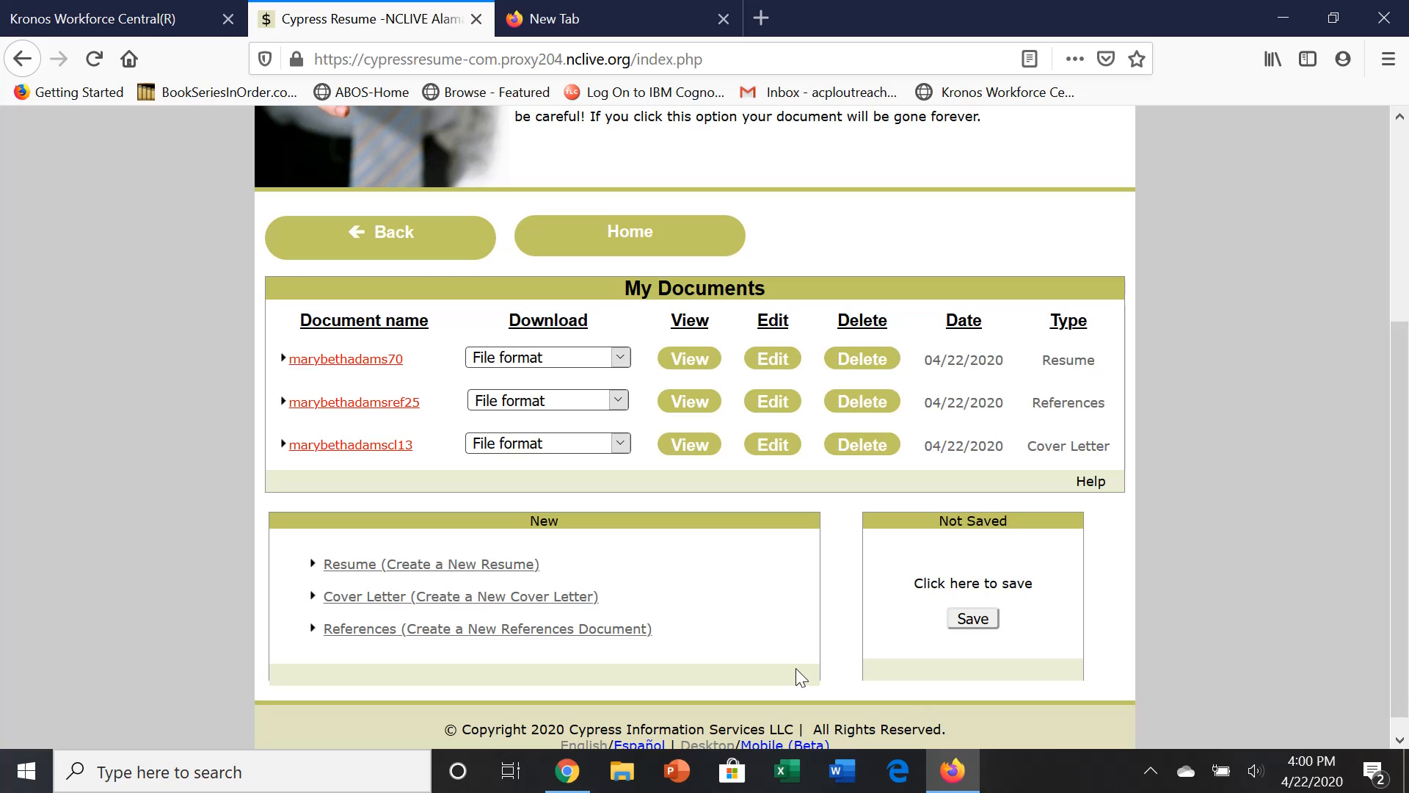
# Preview the References document listing all three contacts, then close the preview.
pyautogui.click(668, 400)
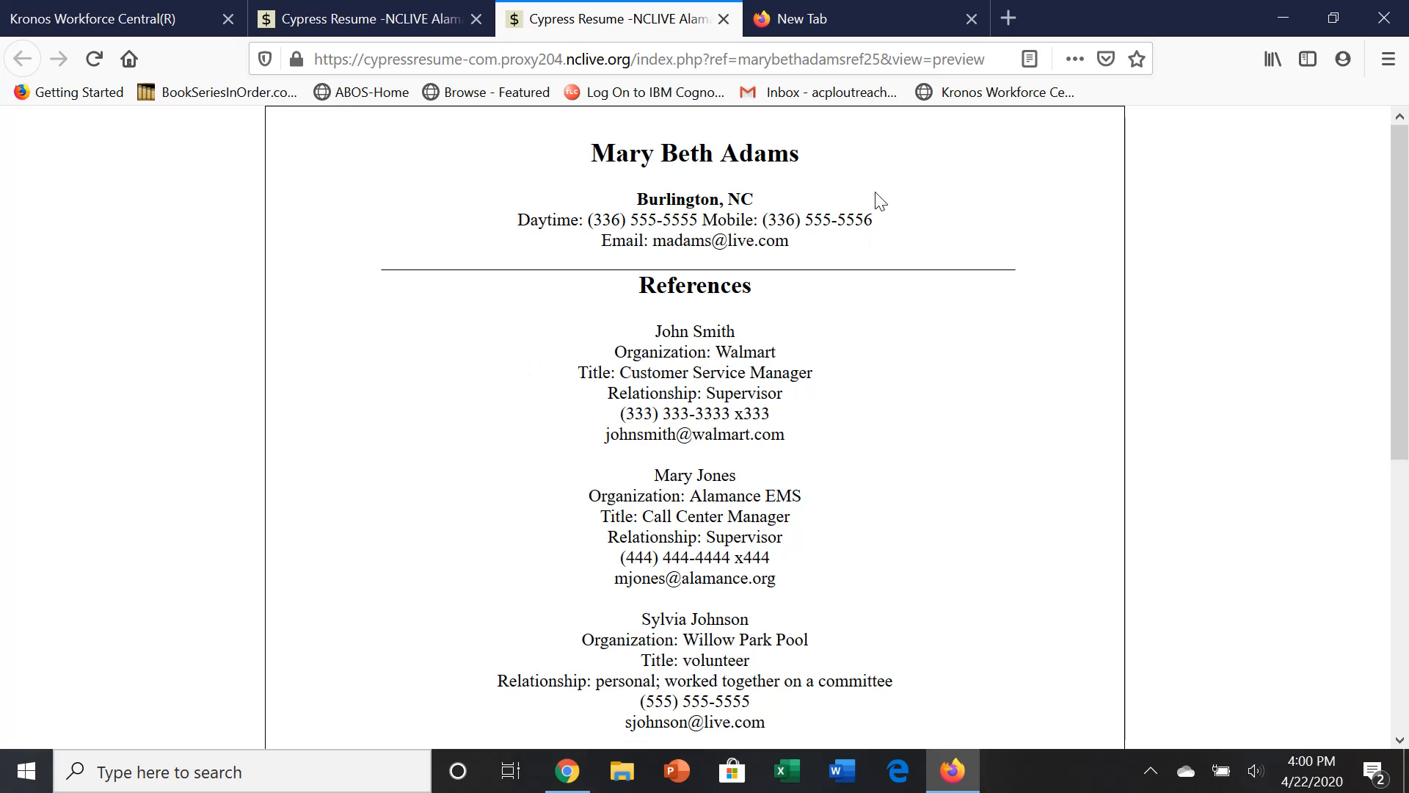
pyautogui.moveTo(1405, 257); pyautogui.dragTo(1403, 650)
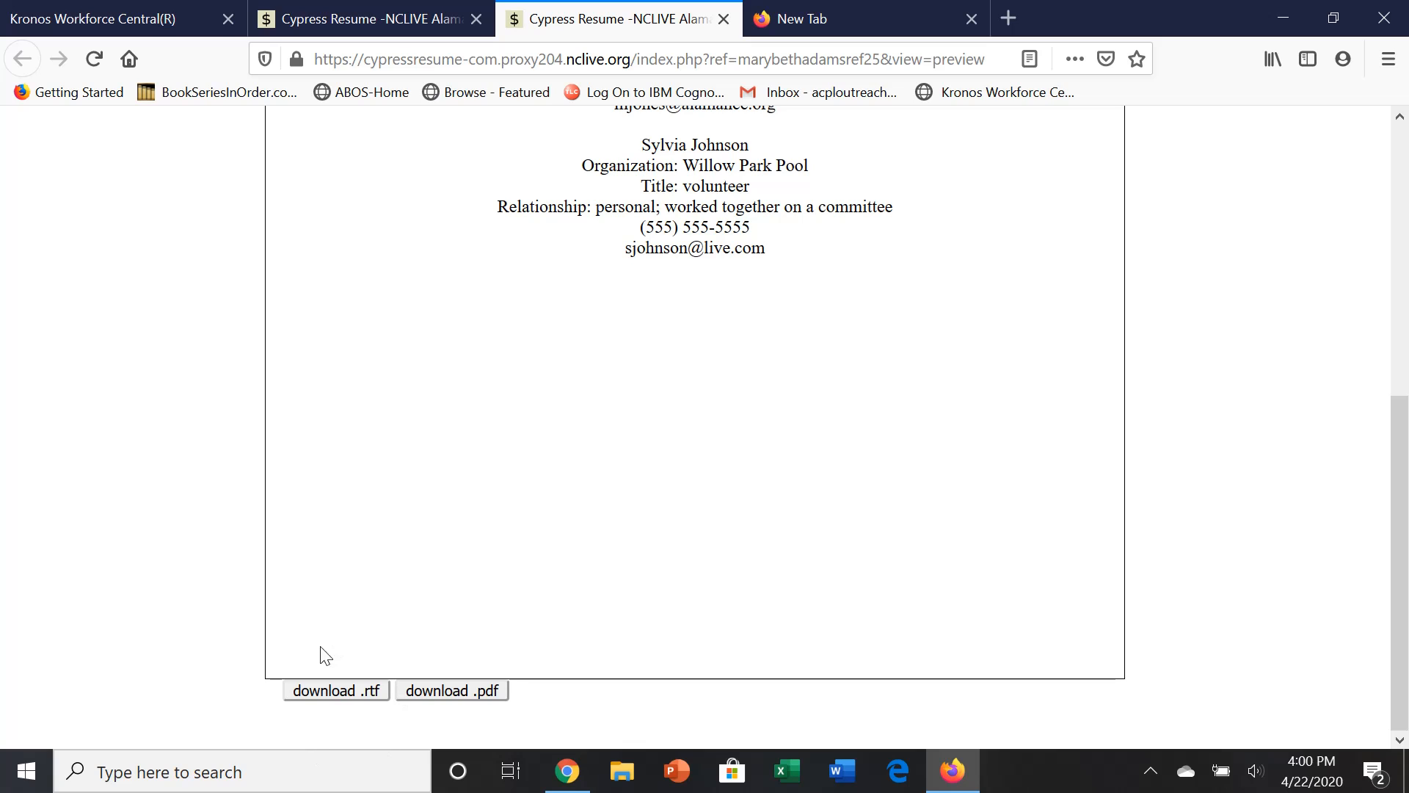
pyautogui.click(724, 19)
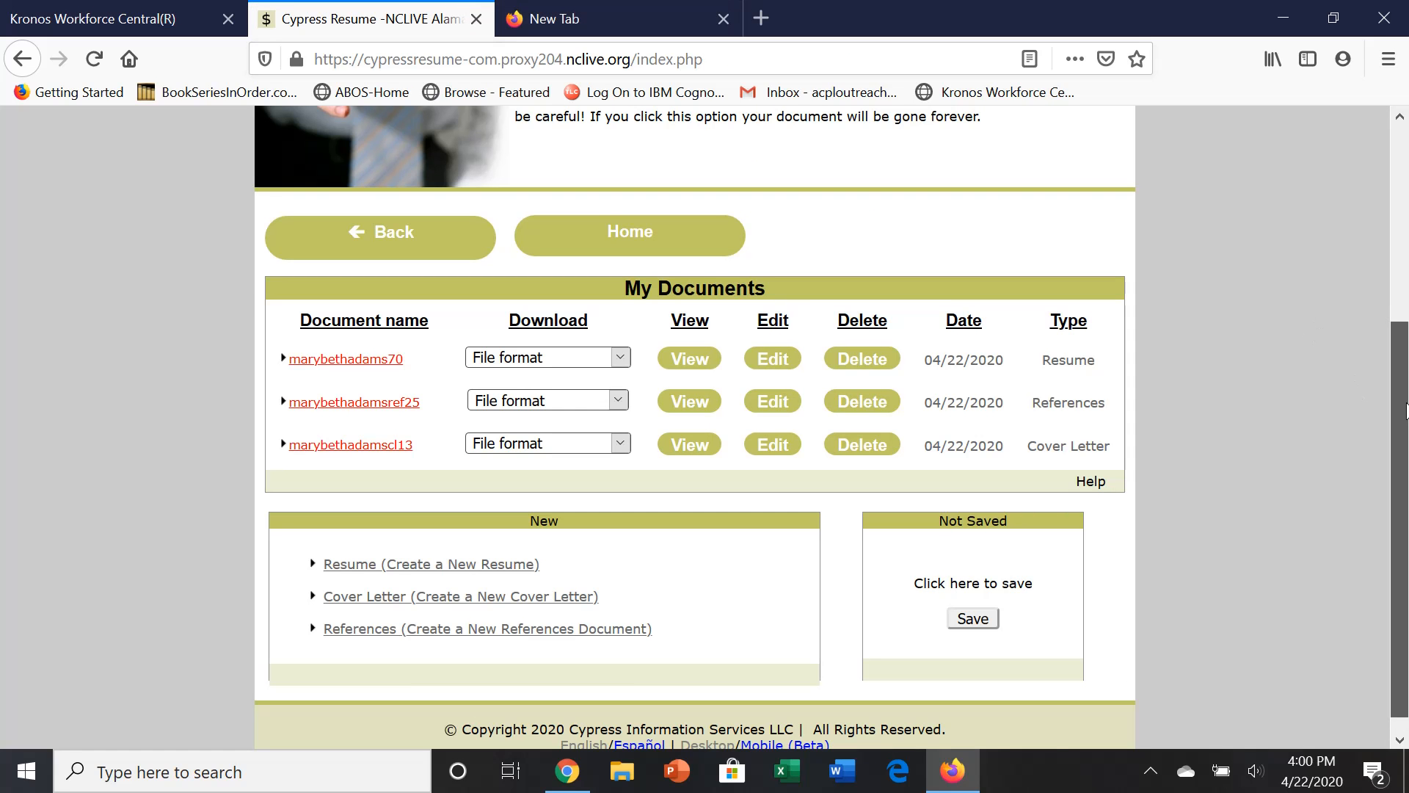
# Scroll to the My Documents table showing the resume, references and cover letter dated 04/22/2020.
pyautogui.moveTo(1403, 407); pyautogui.dragTo(1406, 157)
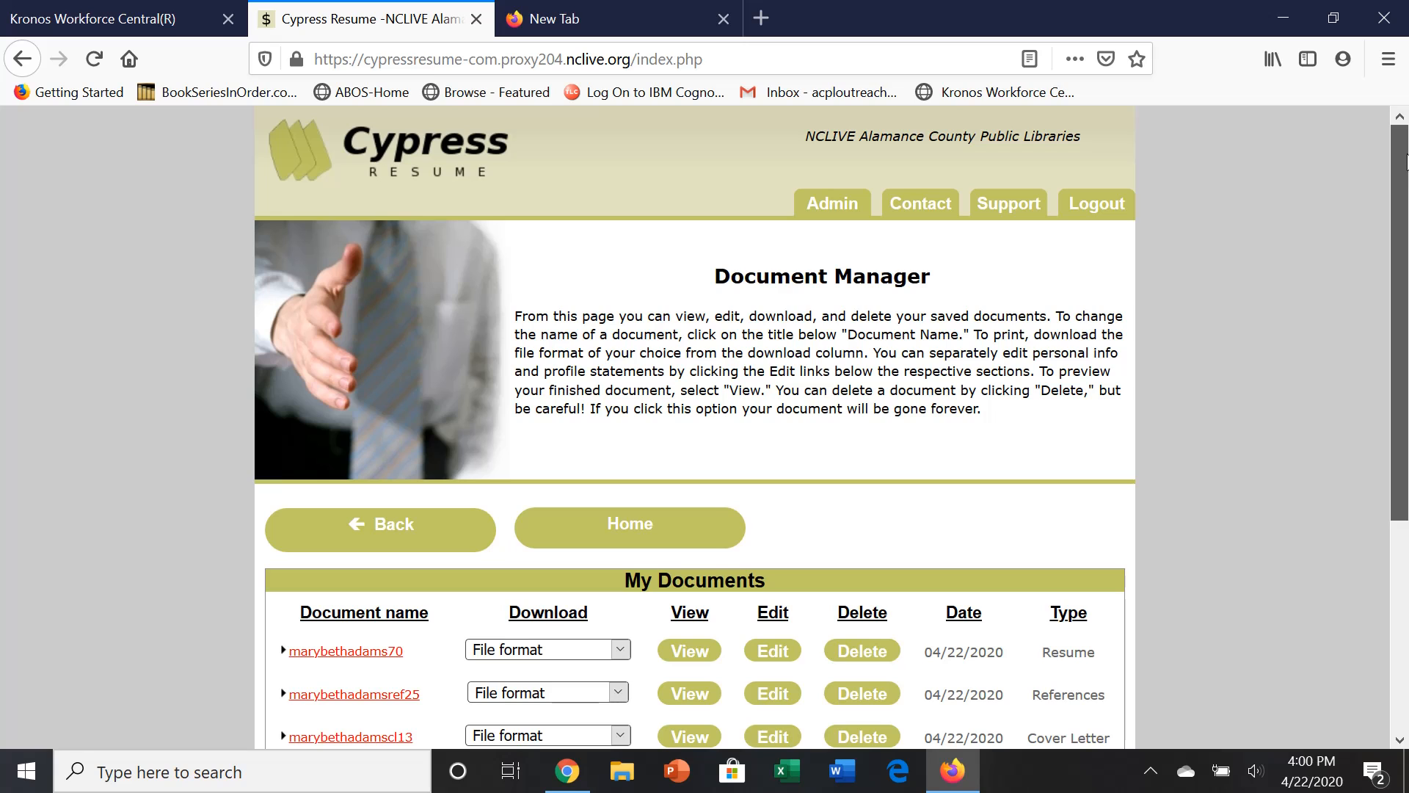
pyautogui.moveTo(1406, 210); pyautogui.dragTo(1406, 400)
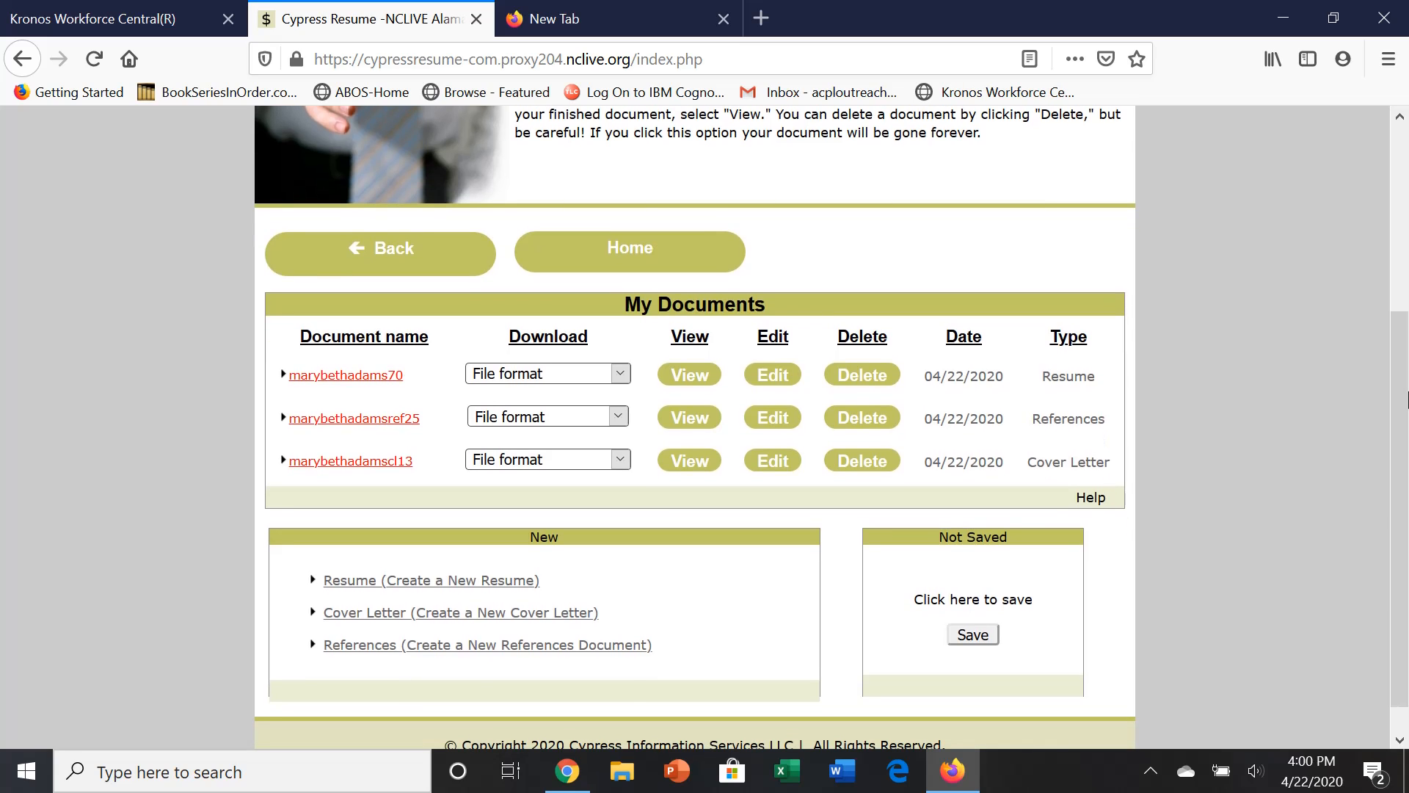